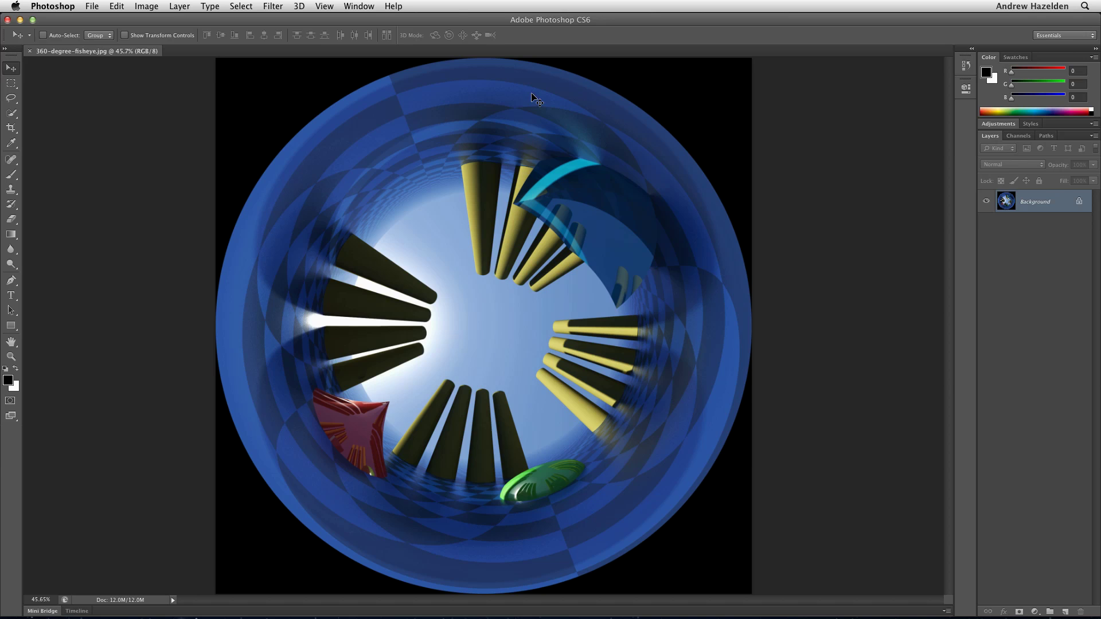
# Show the Actions panel from the Window menu and dock it with the right-hand panels.
pyautogui.click(361, 6)
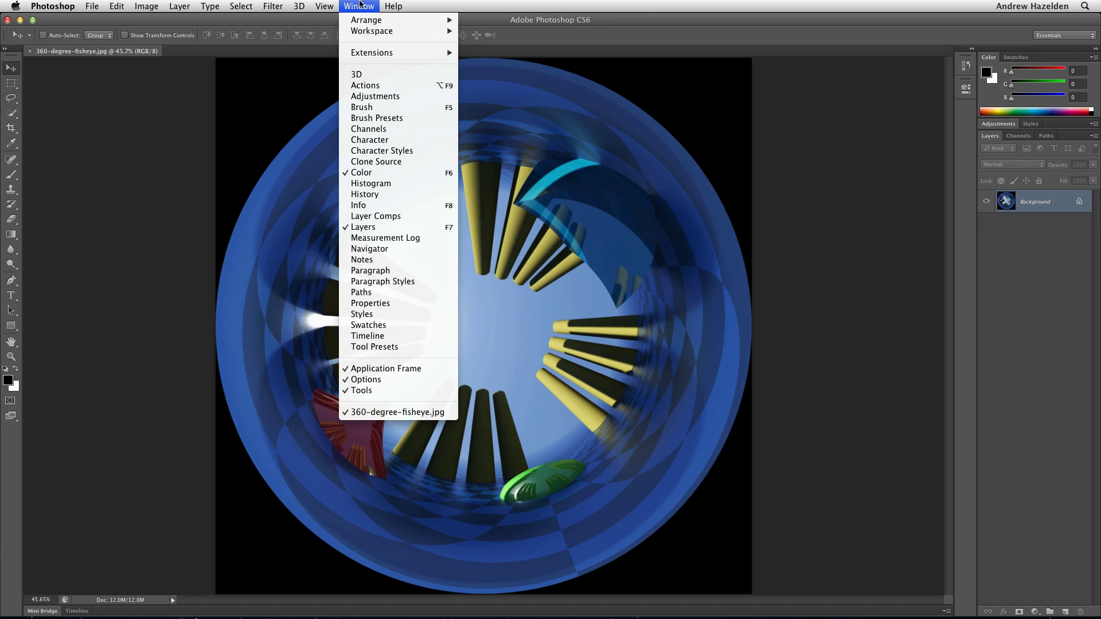
pyautogui.click(402, 85)
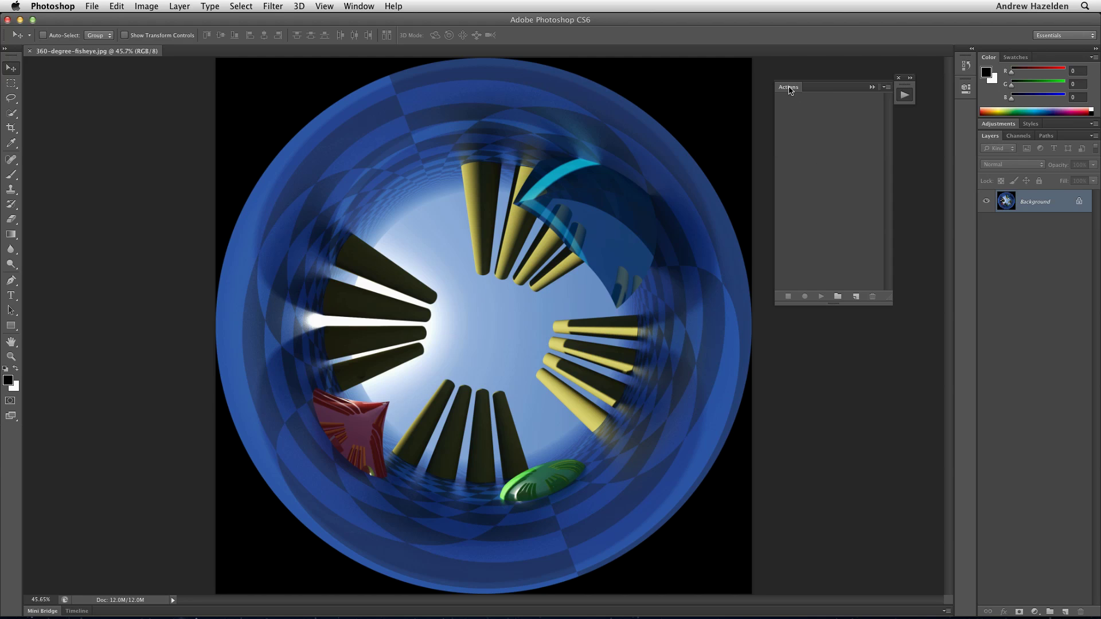
pyautogui.moveTo(785, 90); pyautogui.dragTo(978, 113)
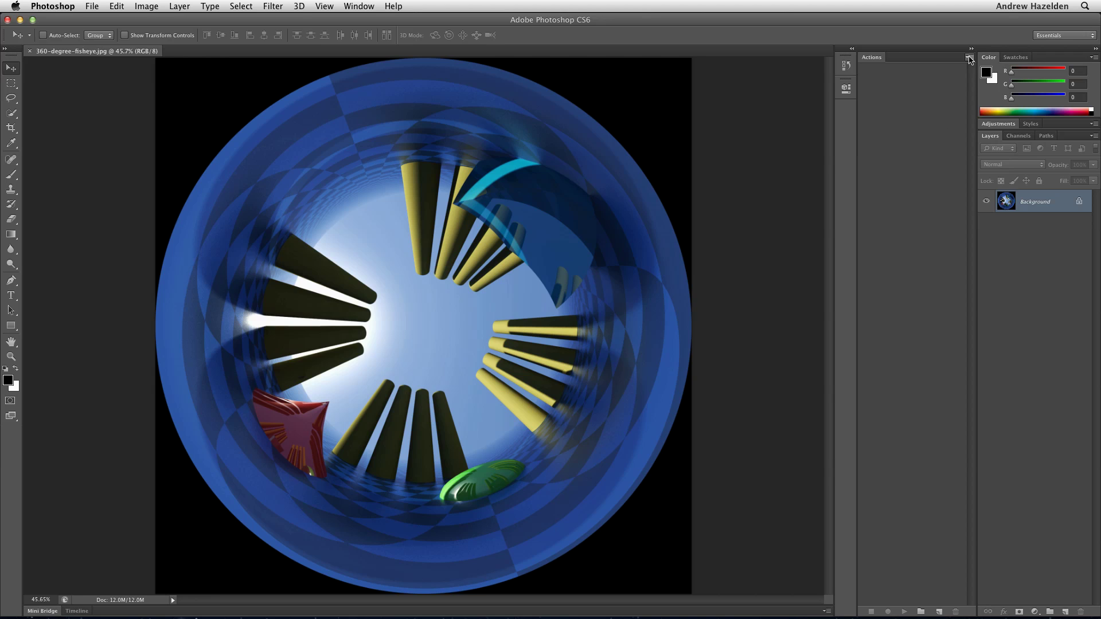
# Load the Conversions, General Utilities, Masking and Selection, and Transforms .atn files from Photoshop Actions.
pyautogui.click(969, 58)
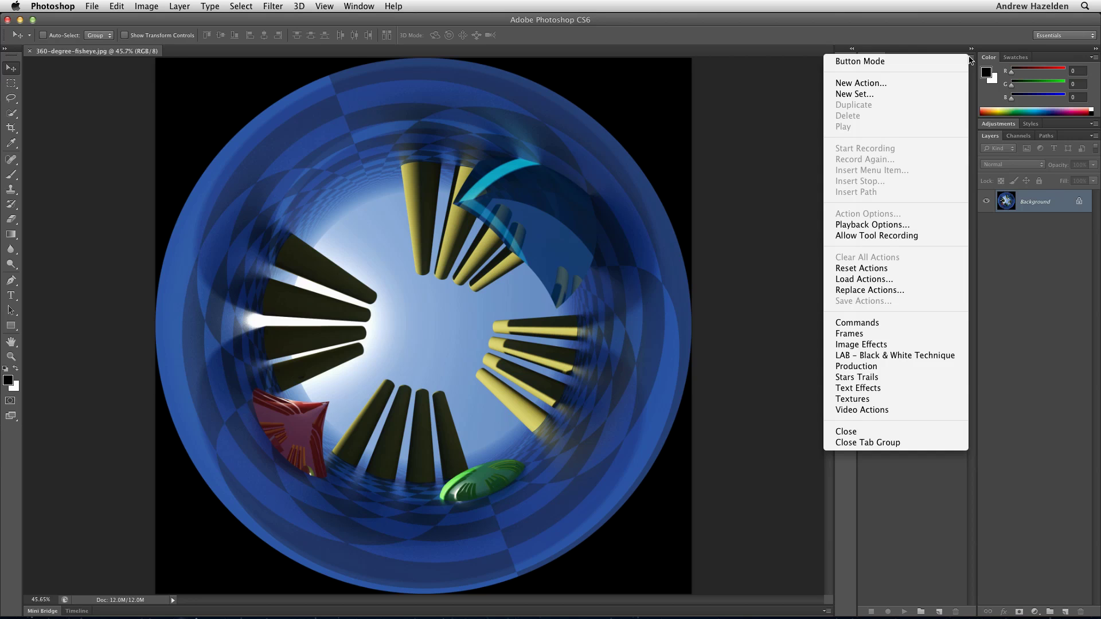
pyautogui.click(929, 281)
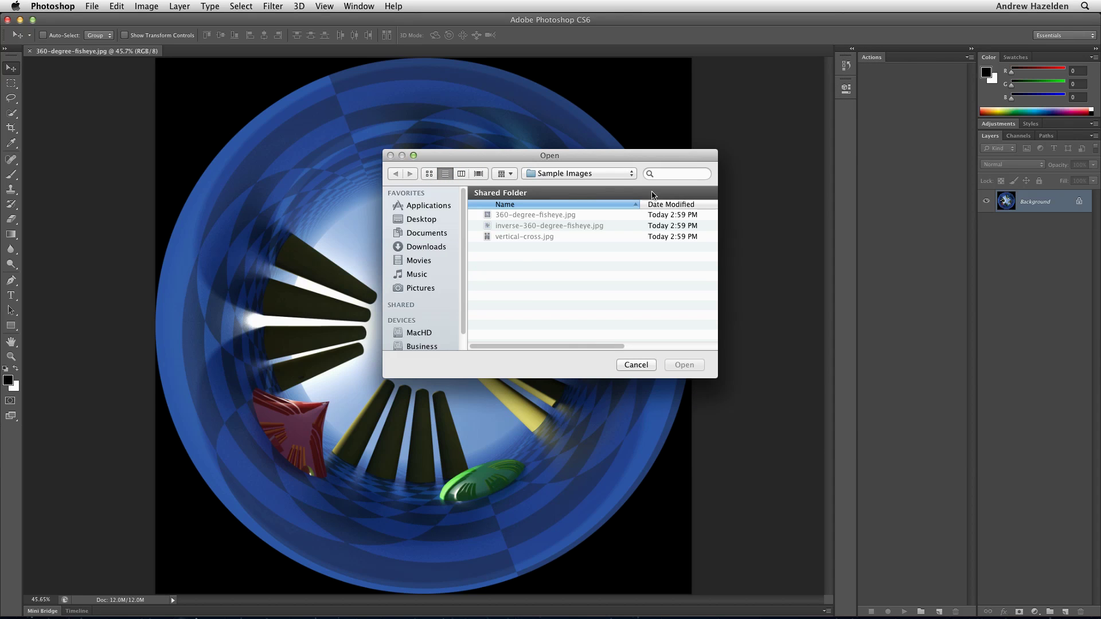
pyautogui.click(606, 174)
pyautogui.click(612, 187)
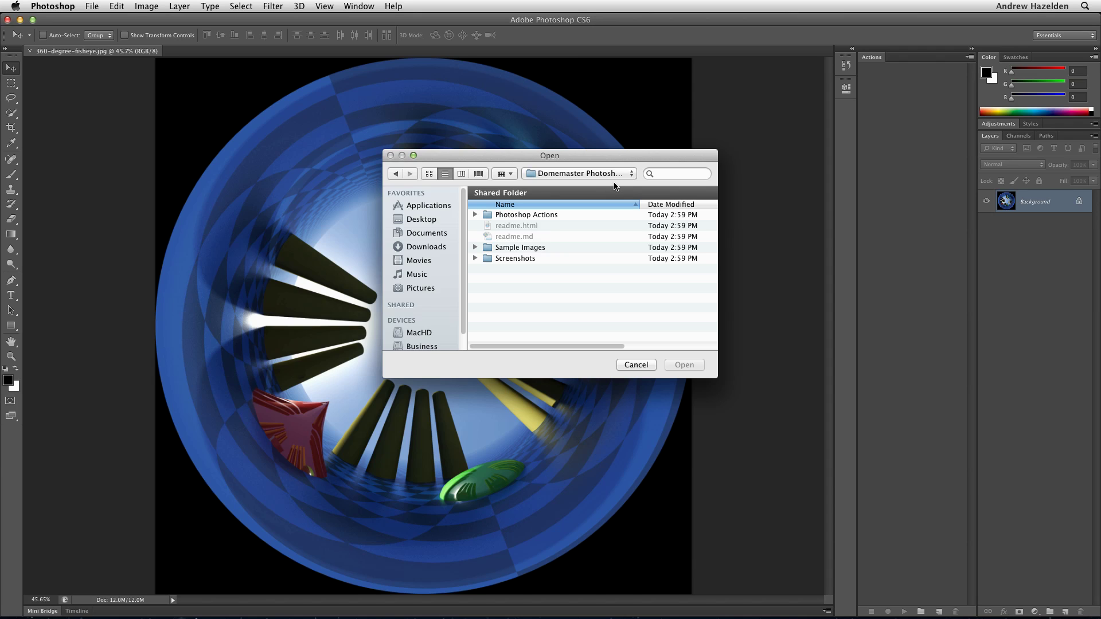
pyautogui.doubleClick(562, 216)
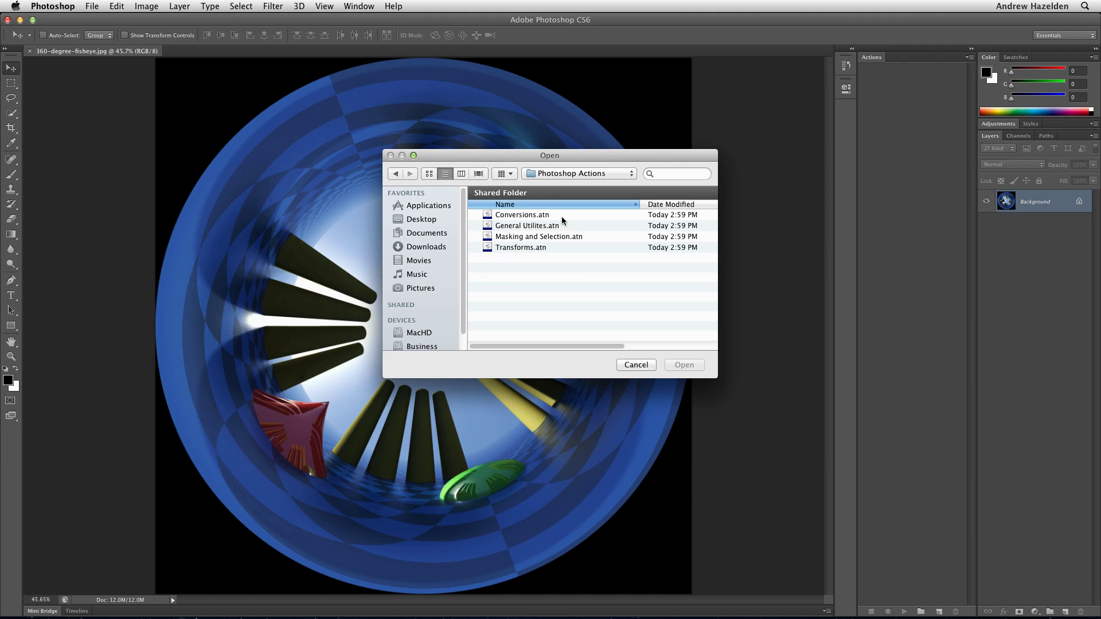
pyautogui.click(562, 215)
pyautogui.keyDown('shift'); pyautogui.click(546, 247); pyautogui.keyUp('shift')
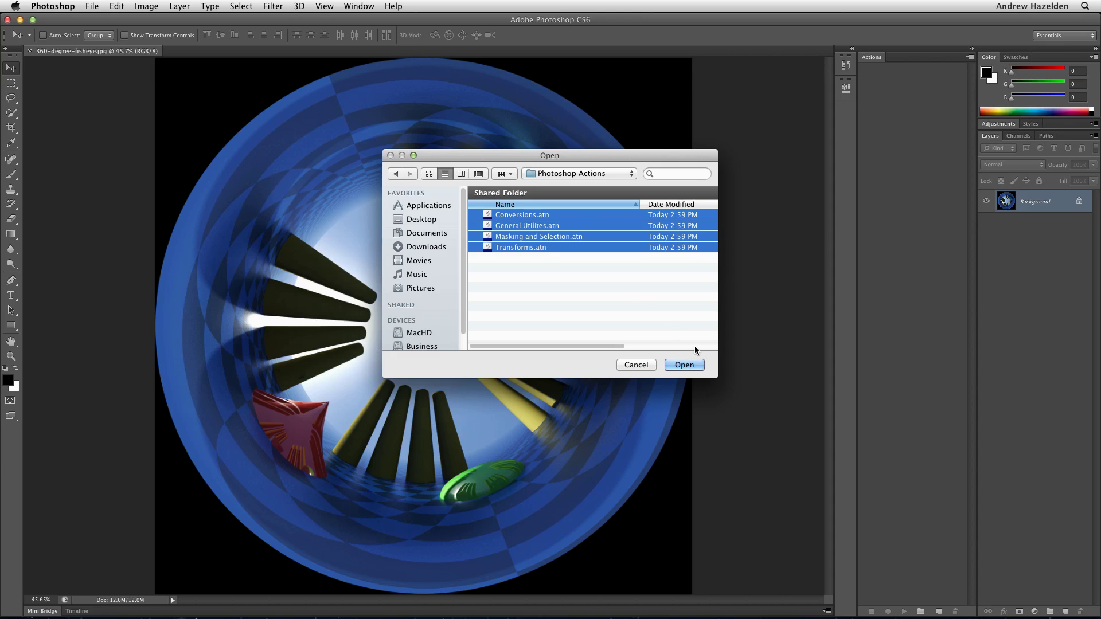
pyautogui.click(691, 365)
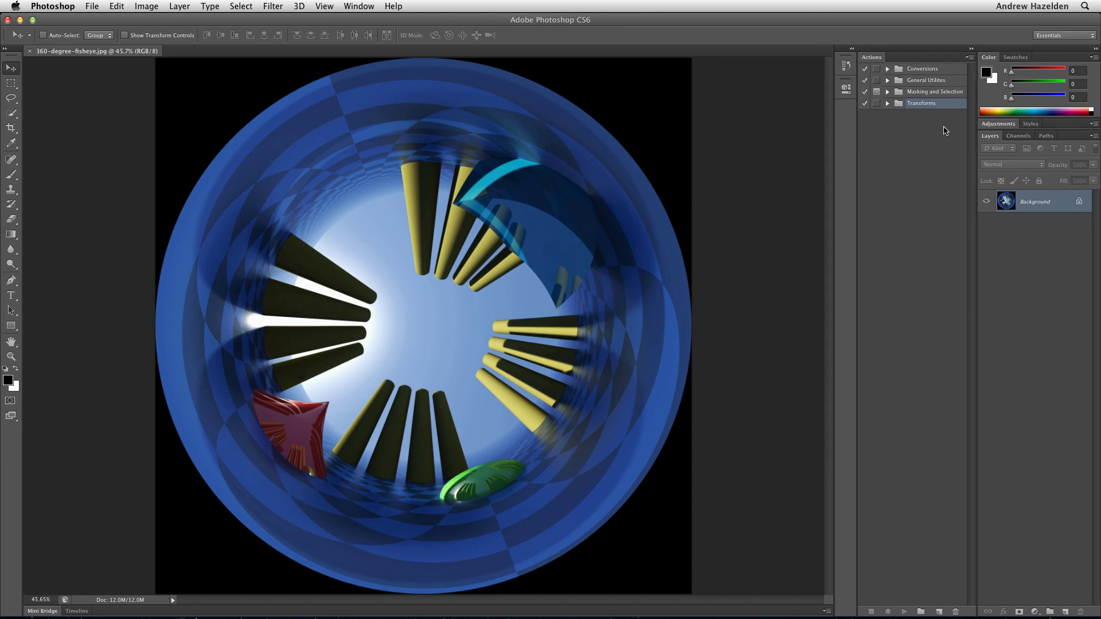
# Switch the Actions panel to Button Mode and widen it so full action names fit.
pyautogui.click(969, 57)
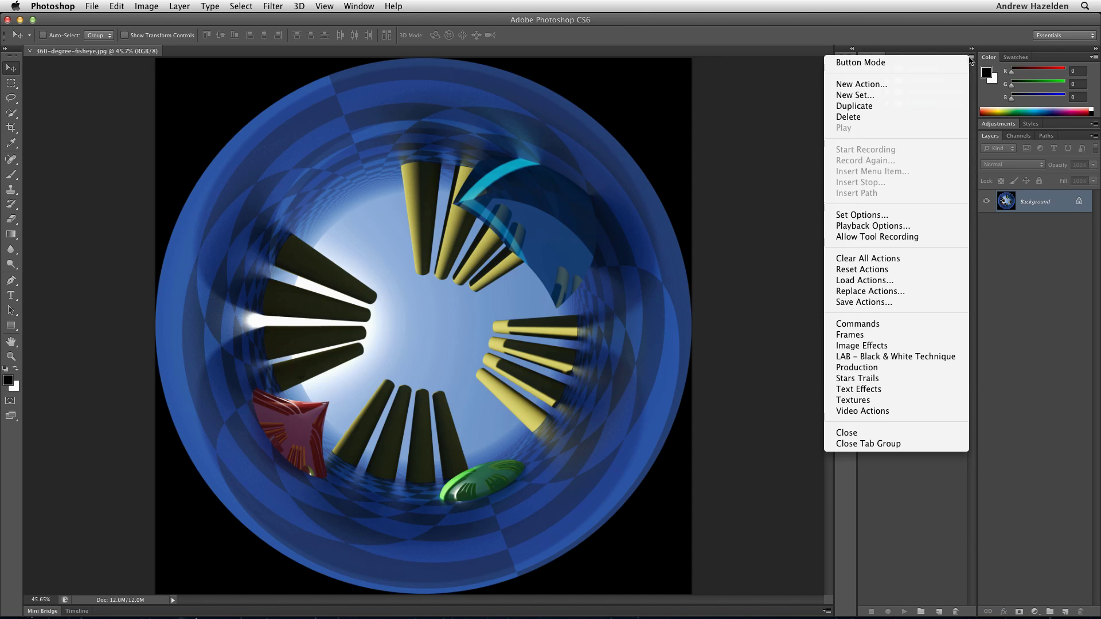
pyautogui.click(930, 63)
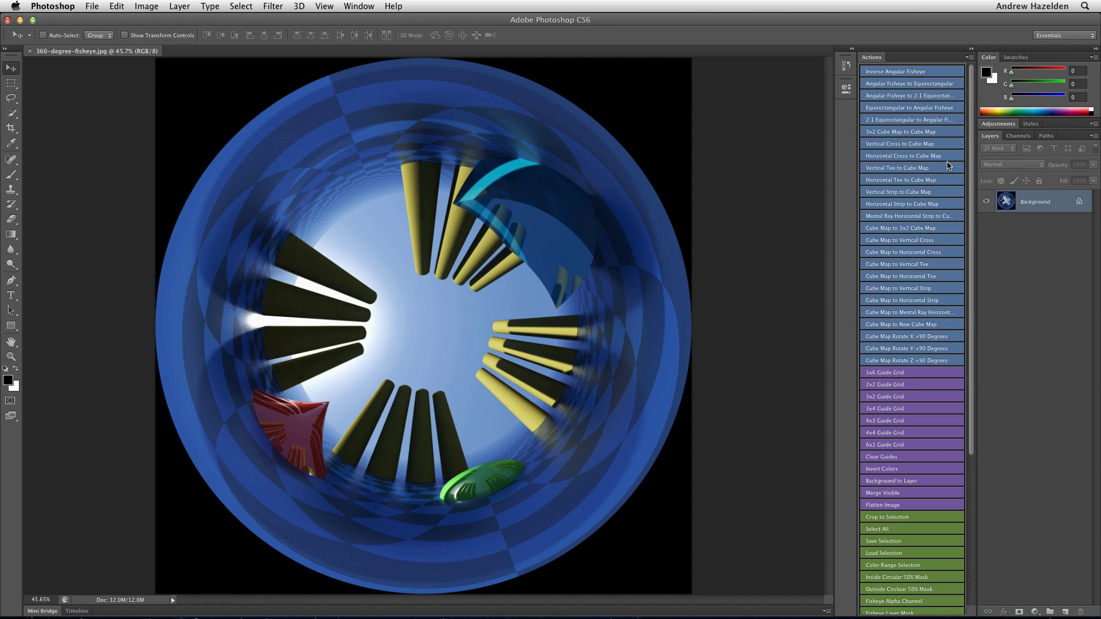
pyautogui.moveTo(969, 166); pyautogui.dragTo(967, 308)
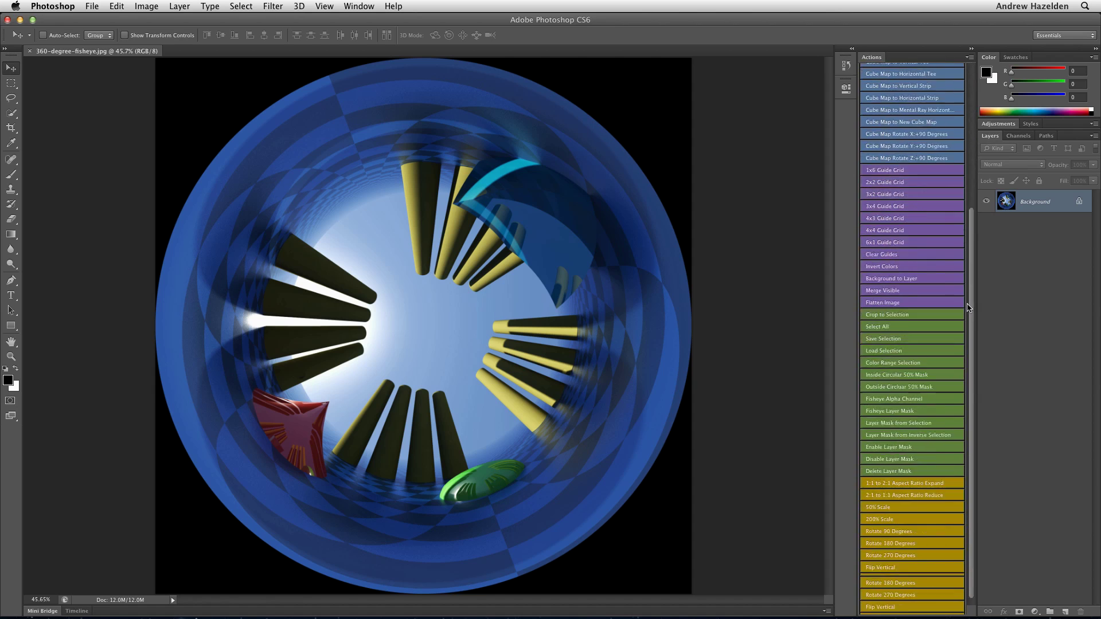
pyautogui.moveTo(970, 355); pyautogui.dragTo(973, 249)
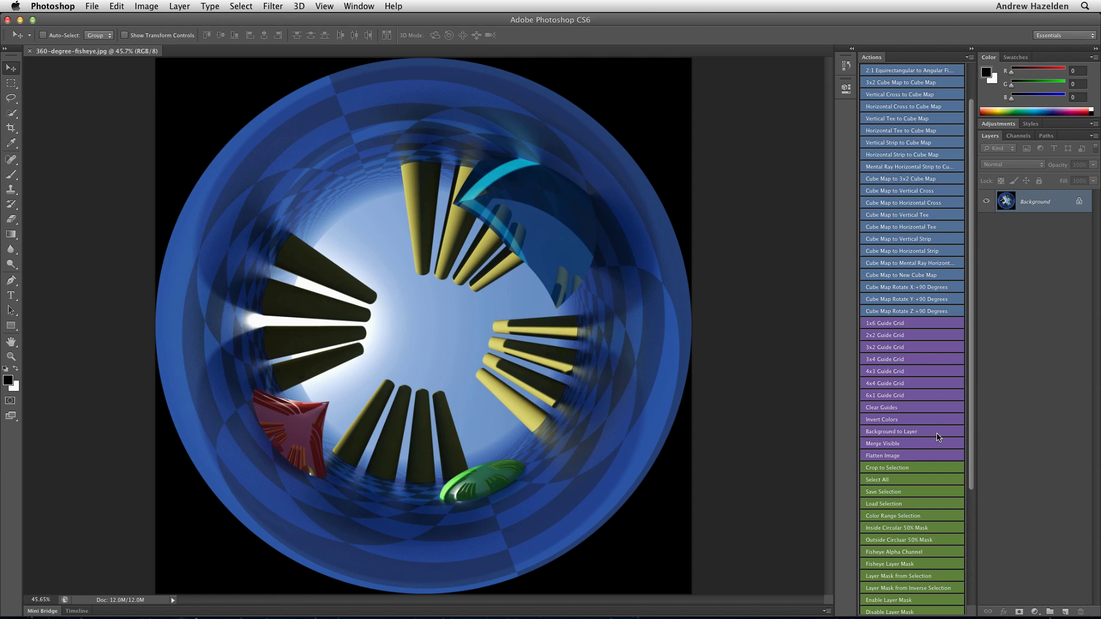
pyautogui.moveTo(971, 388); pyautogui.dragTo(956, 449)
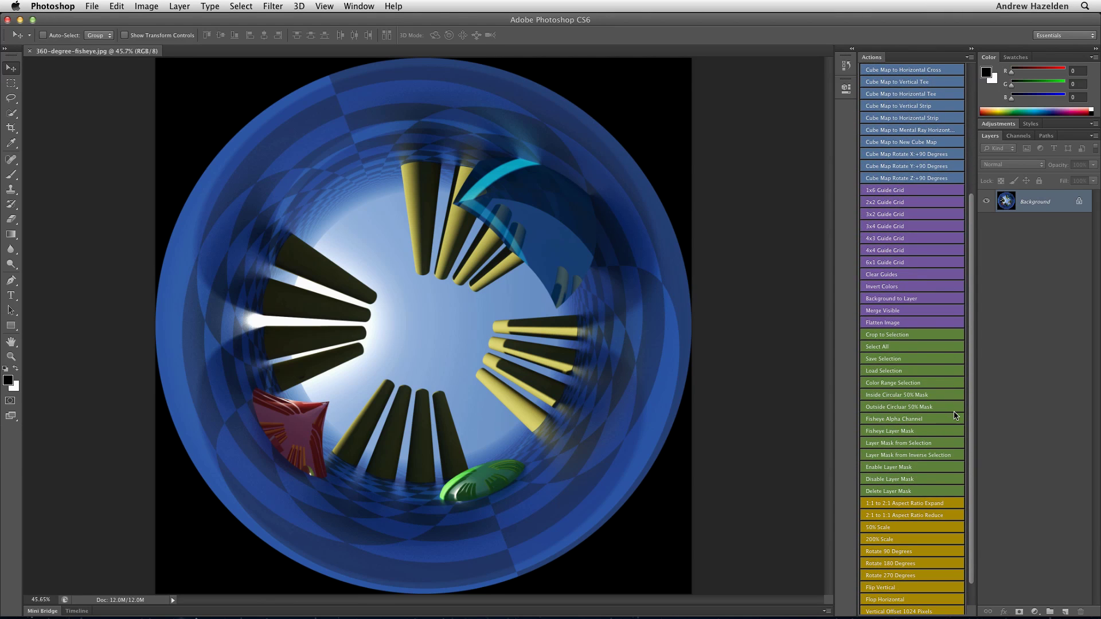
pyautogui.scroll(-2, 973, 404)
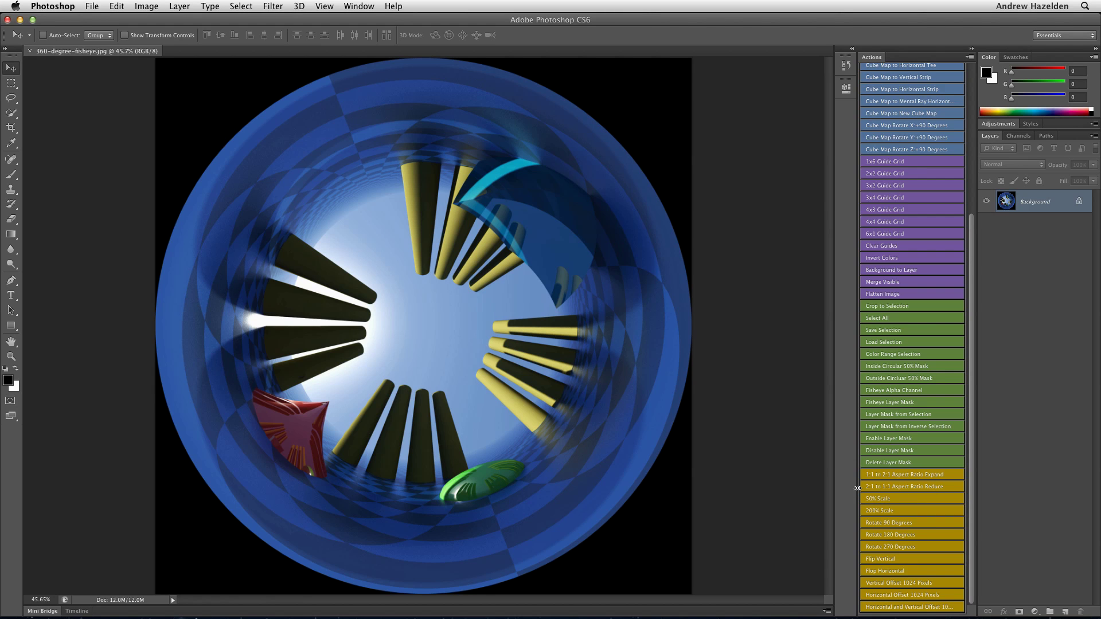
pyautogui.moveTo(857, 488)
pyautogui.mouseDown()
pyautogui.moveTo(677, 475)
pyautogui.moveTo(861, 482)
pyautogui.mouseUp()
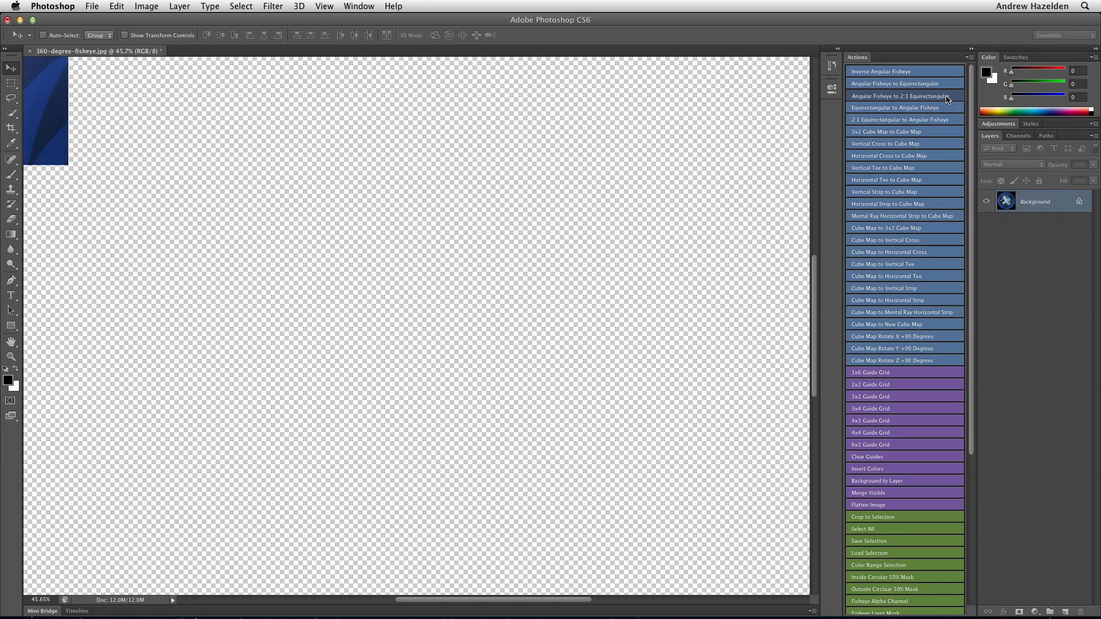
# Run the Angular Fisheye to 2:1 Equirectangular action on the fisheye image.
pyautogui.click(946, 96)
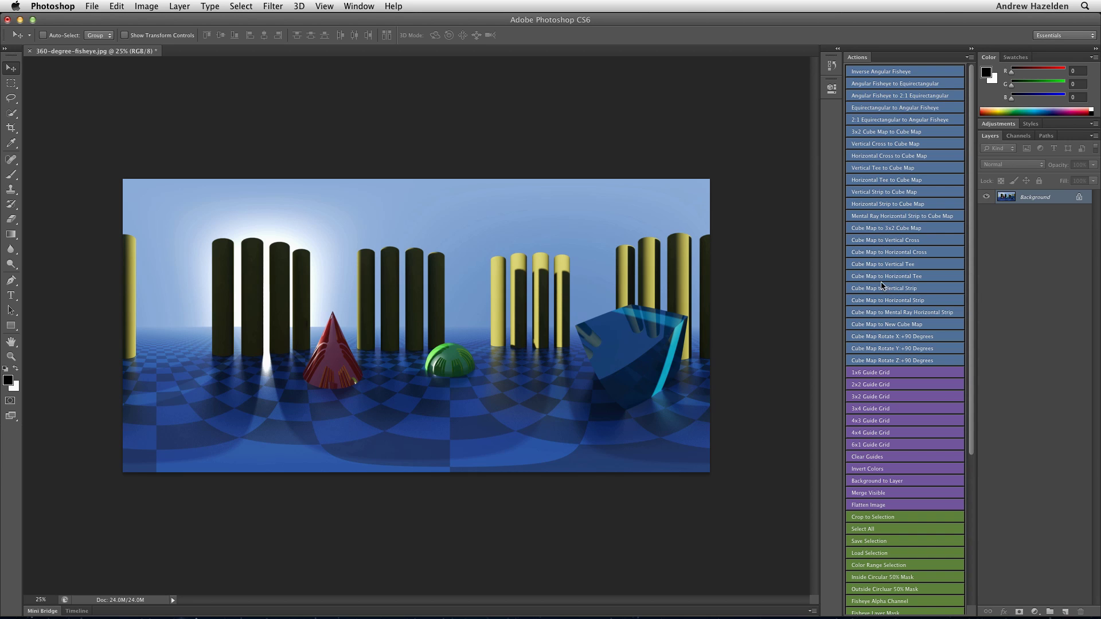
pyautogui.moveTo(969, 307); pyautogui.dragTo(973, 532)
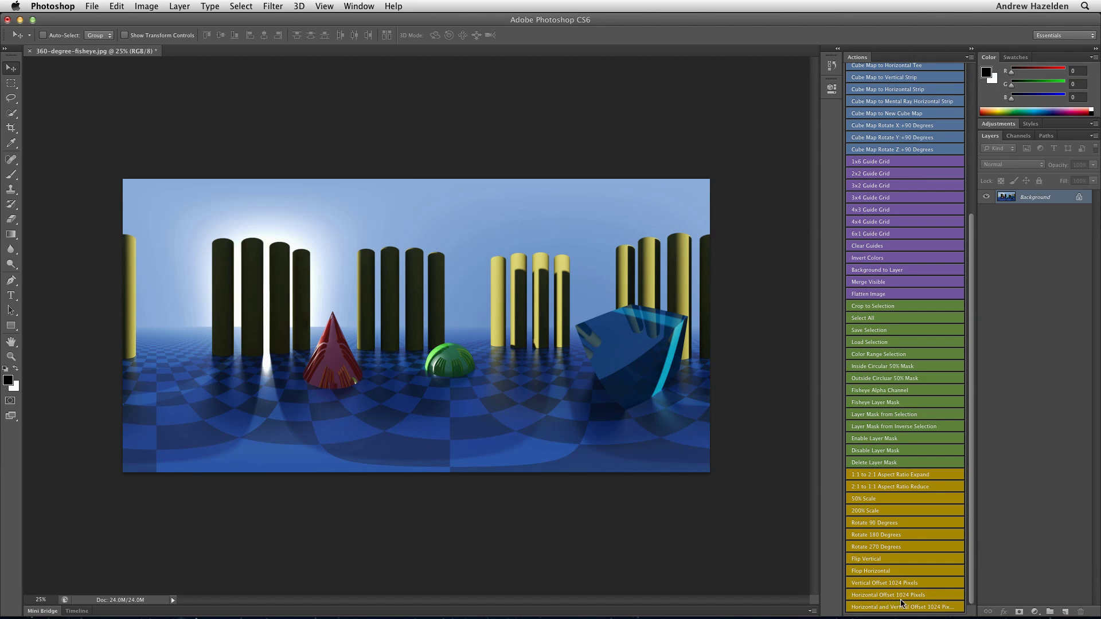
pyautogui.click(940, 595)
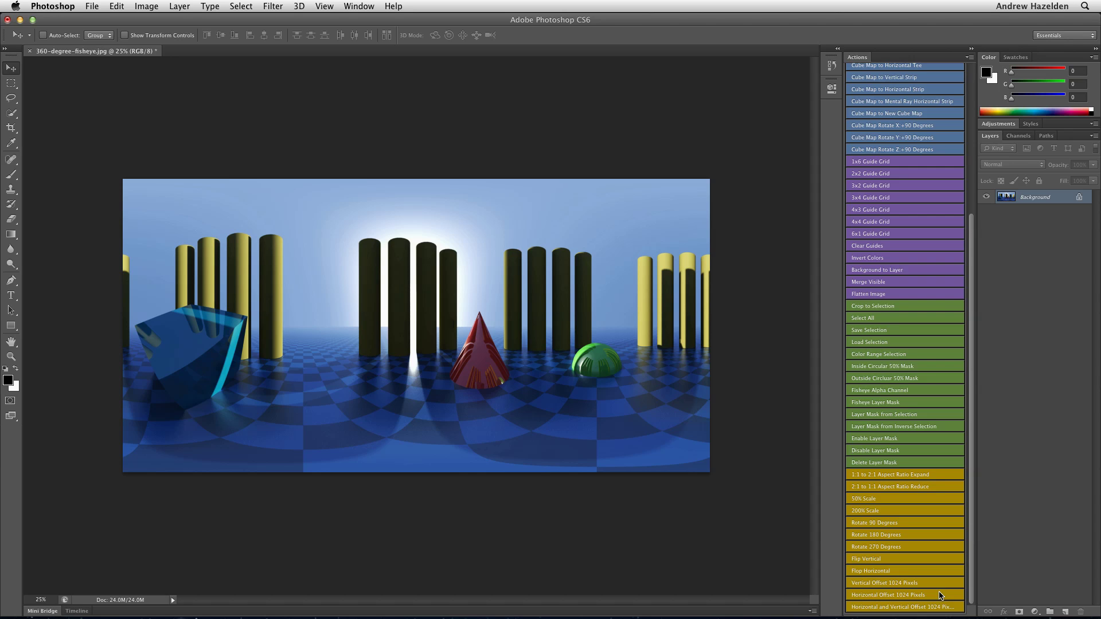
pyautogui.click(940, 595)
pyautogui.click(940, 595)
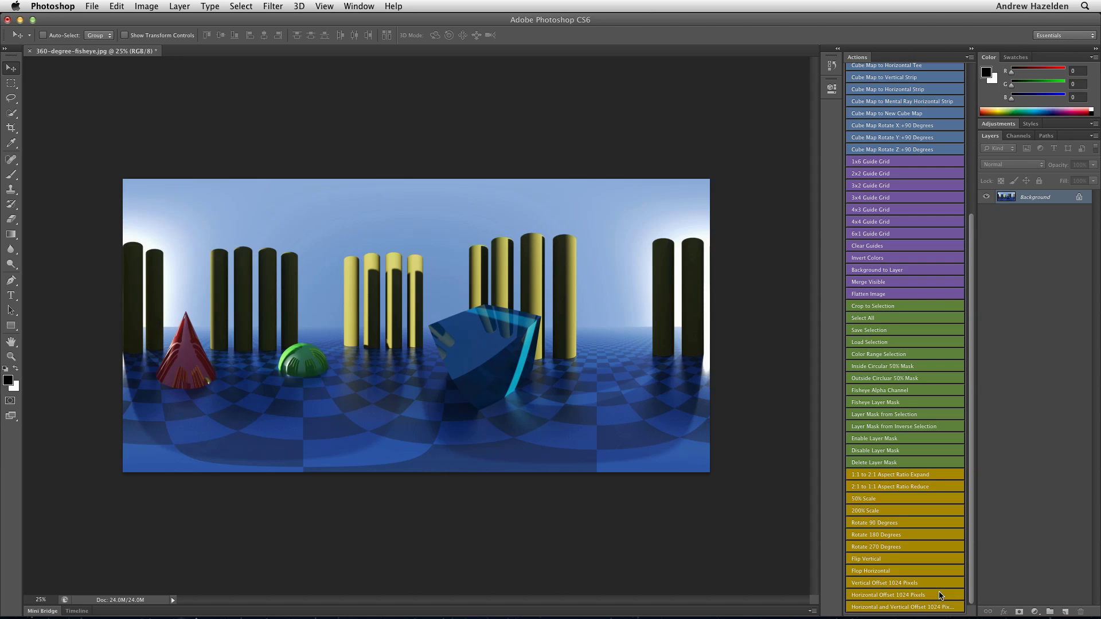
pyautogui.click(940, 595)
pyautogui.click(940, 595)
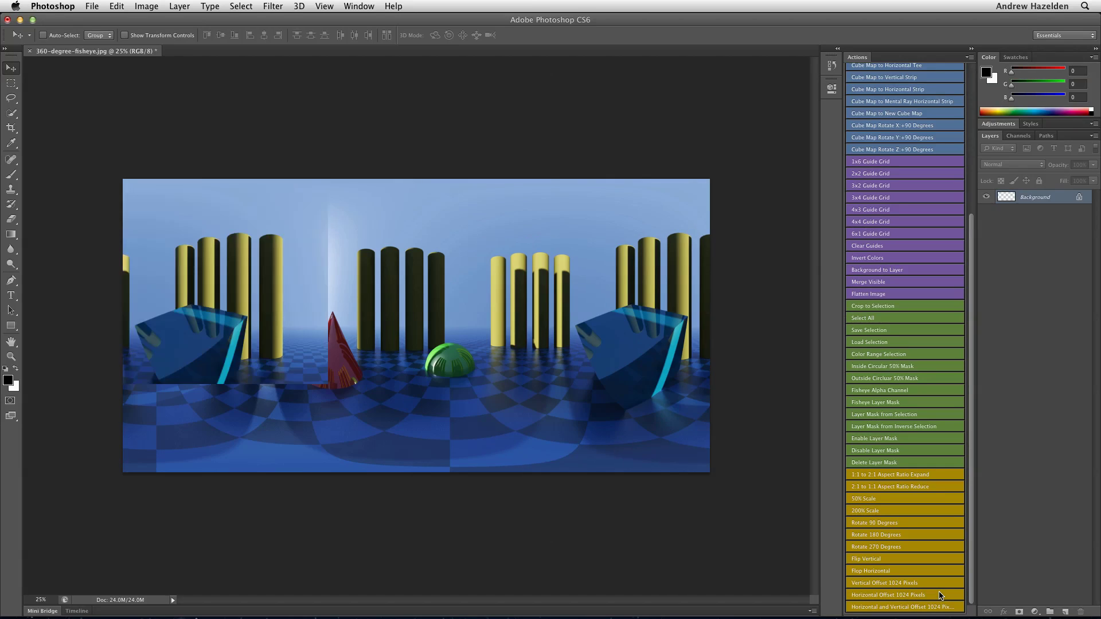
pyautogui.click(940, 595)
pyautogui.click(940, 595)
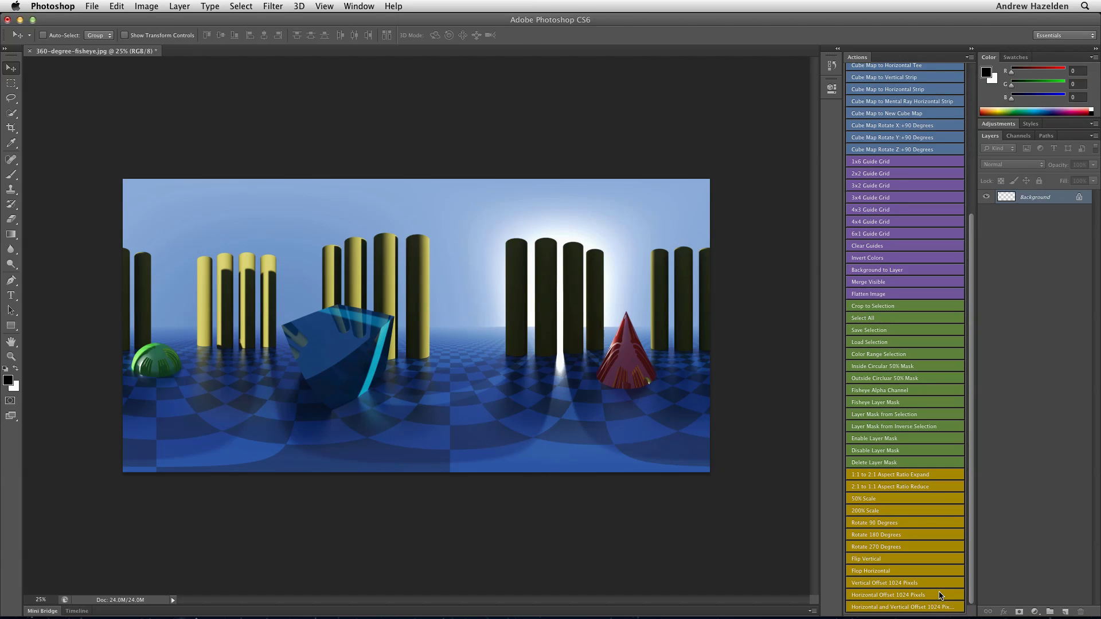
pyautogui.click(940, 595)
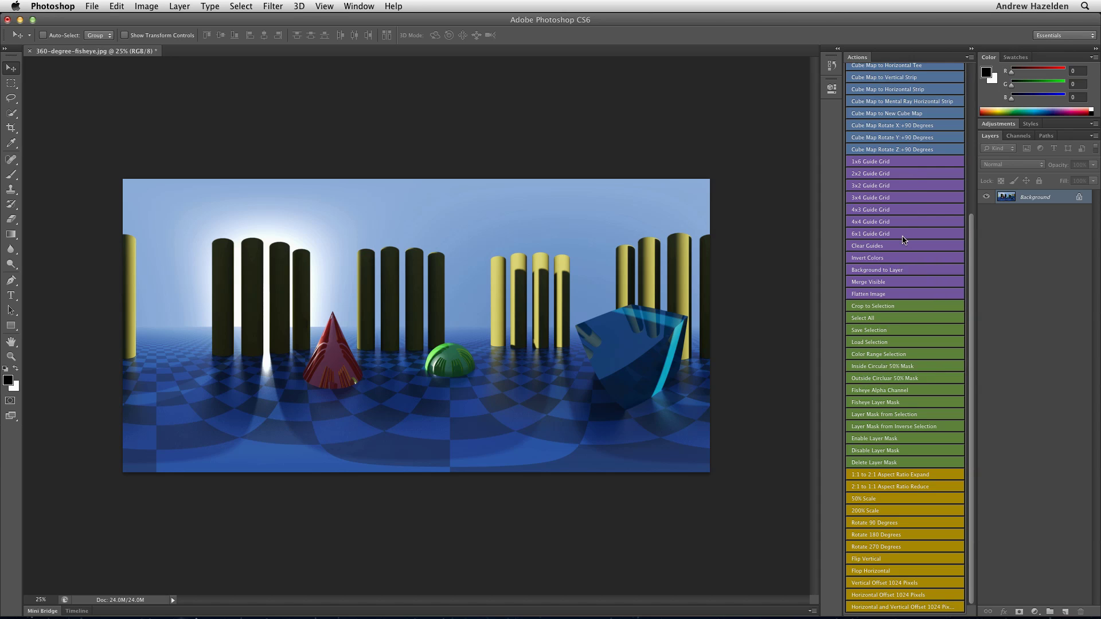
pyautogui.click(898, 177)
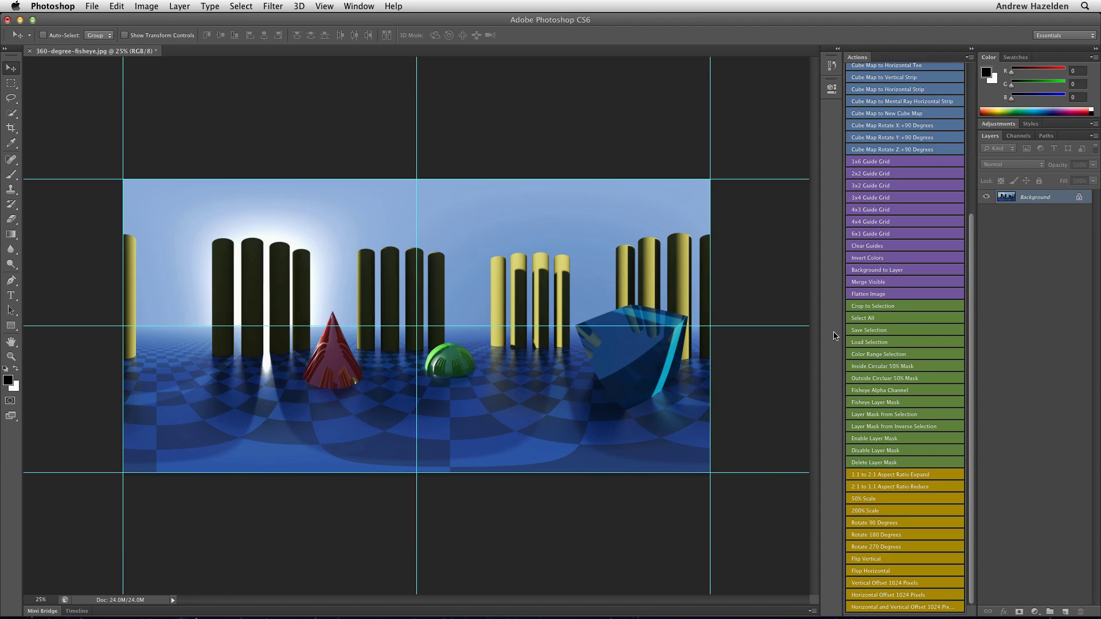
pyautogui.click(892, 247)
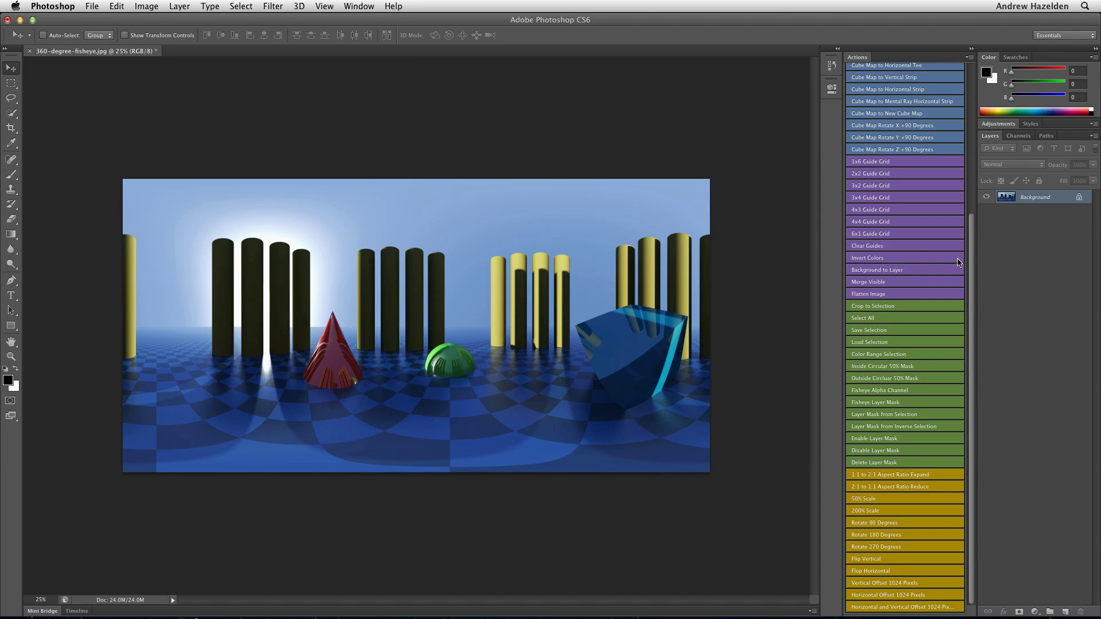
pyautogui.moveTo(971, 267); pyautogui.dragTo(972, 89)
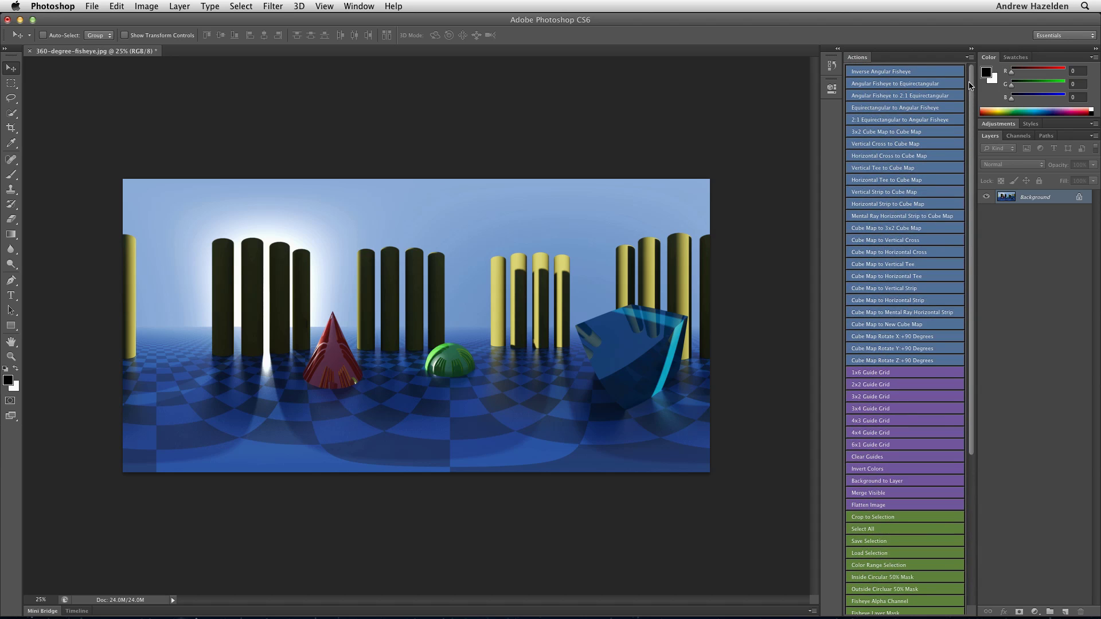
pyautogui.click(954, 121)
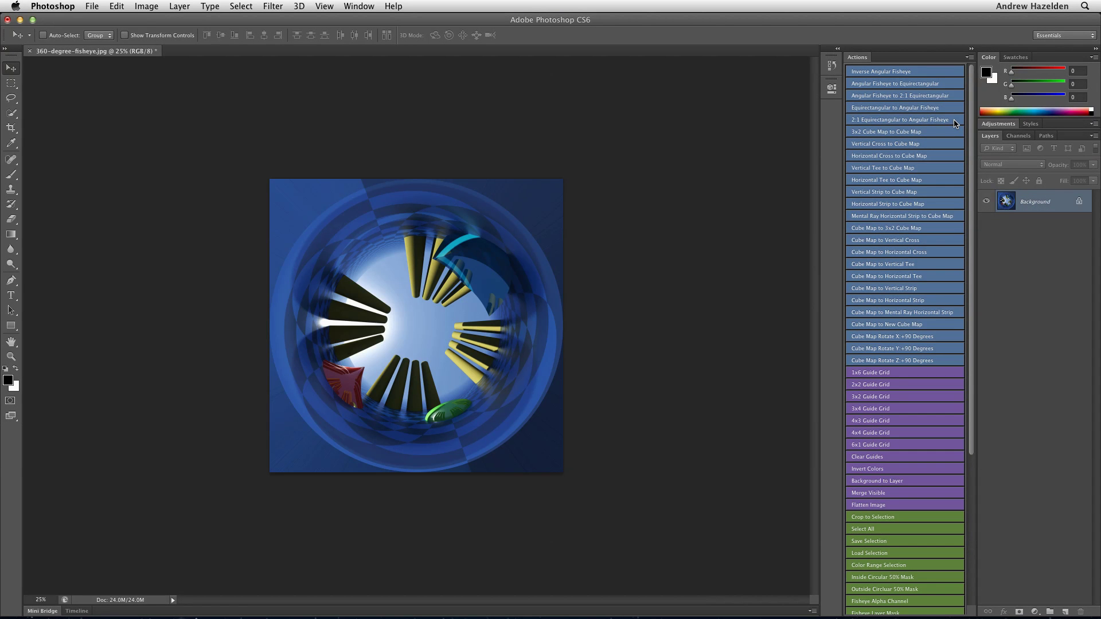
pyautogui.click(923, 71)
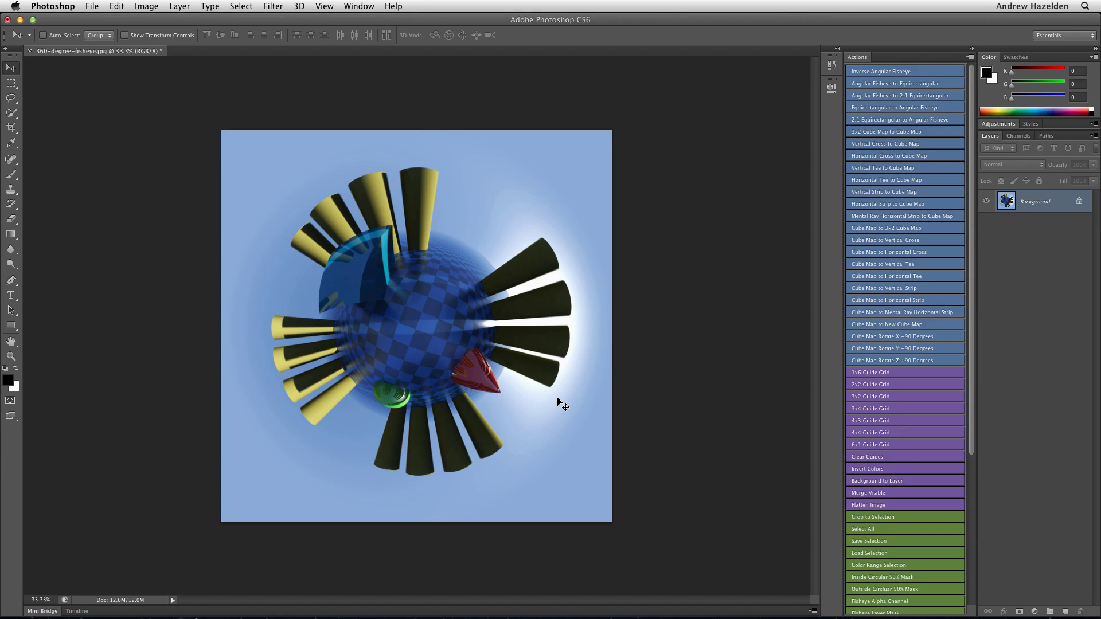
pyautogui.click(918, 72)
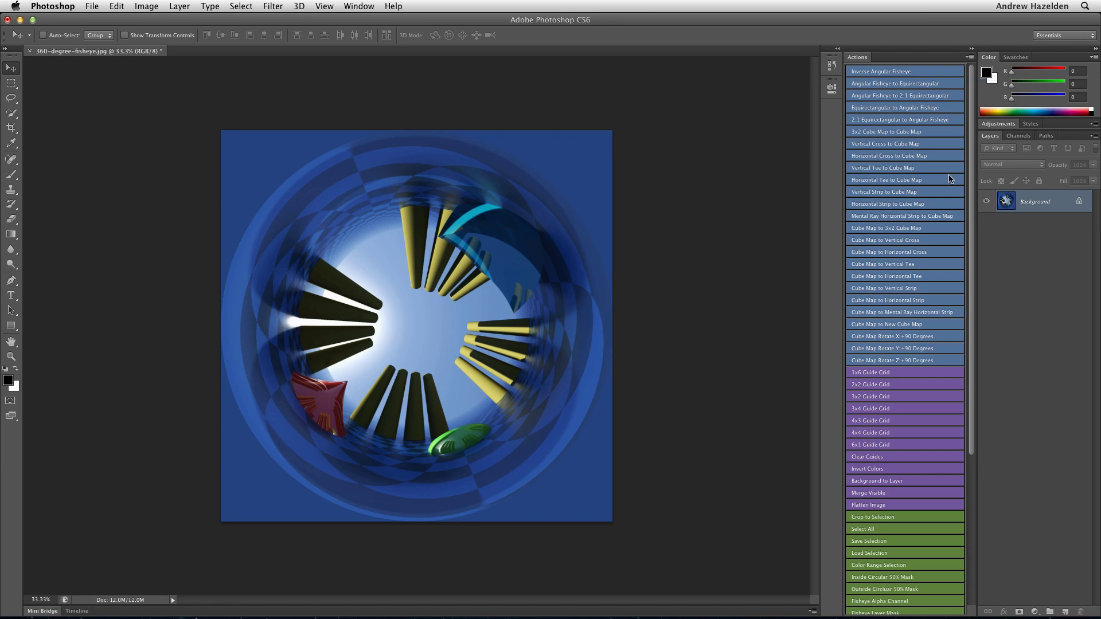
# Run Background to Layer, then Fisheye Layer Mask to make the corners outside the circle transparent.
pyautogui.moveTo(971, 198); pyautogui.dragTo(982, 347)
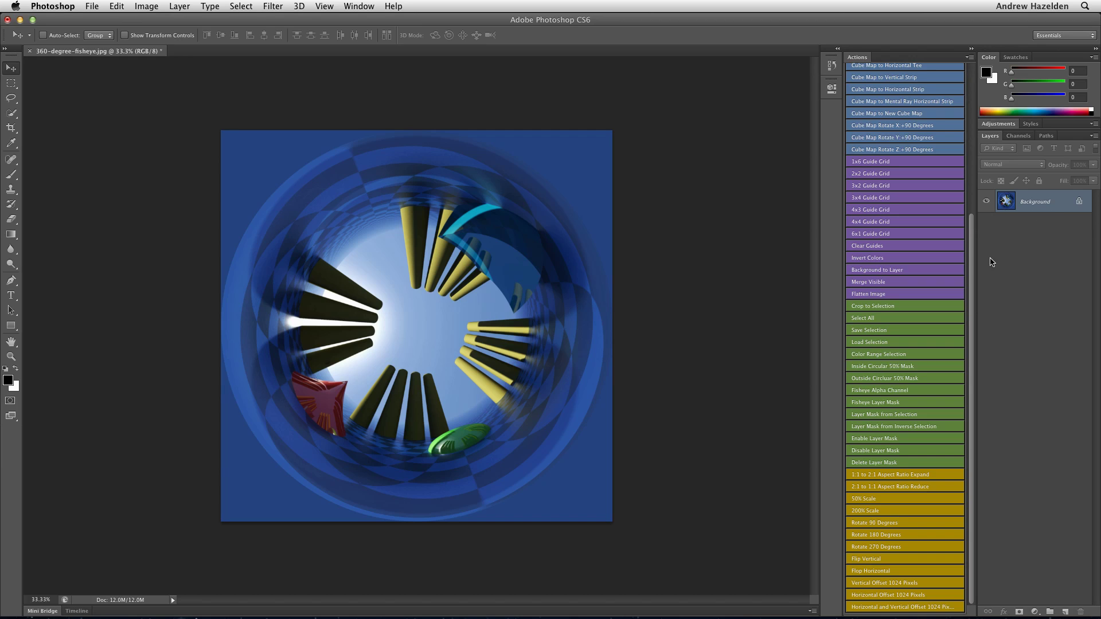
pyautogui.click(923, 273)
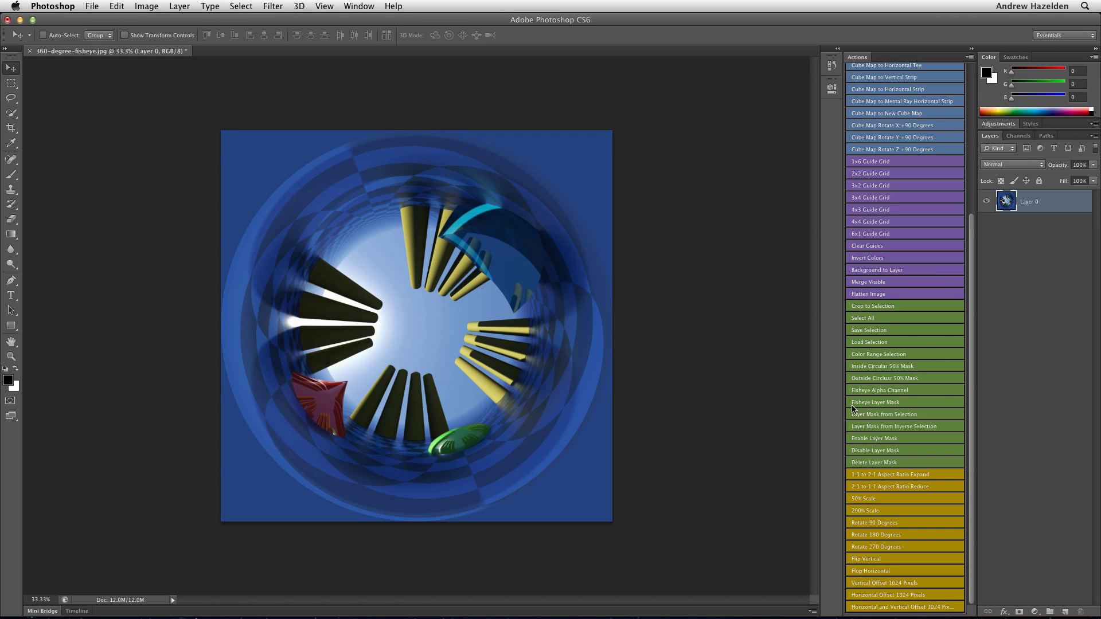
pyautogui.click(911, 403)
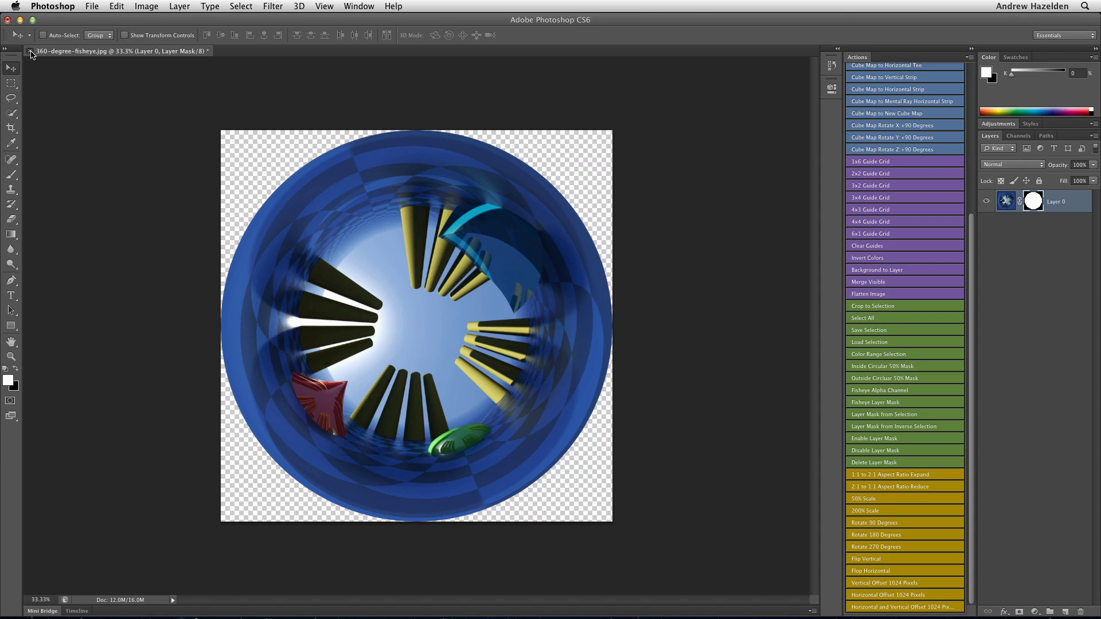
# Close both fisheye documents without saving and open vertical-cross.jpg from Sample Images.
pyautogui.click(31, 53)
pyautogui.click(509, 217)
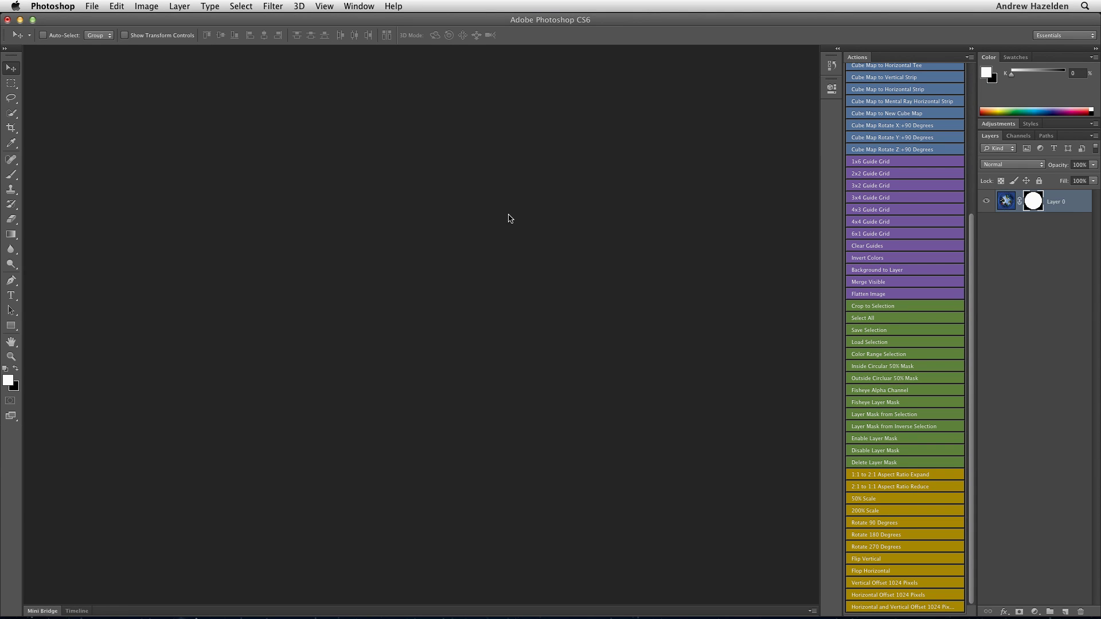
pyautogui.click(93, 6)
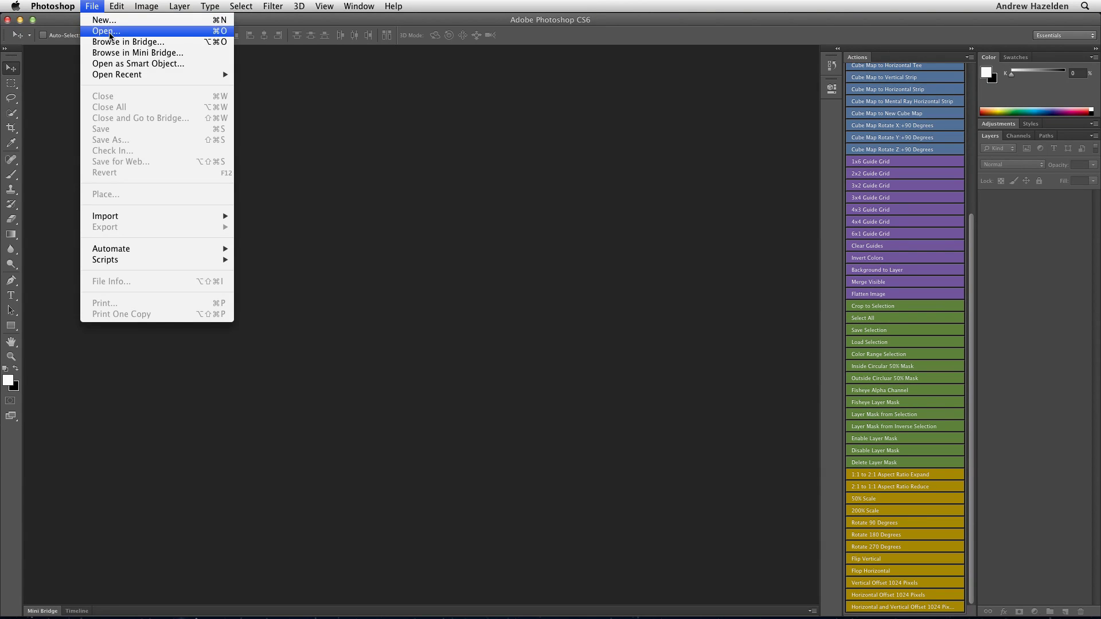
pyautogui.click(110, 32)
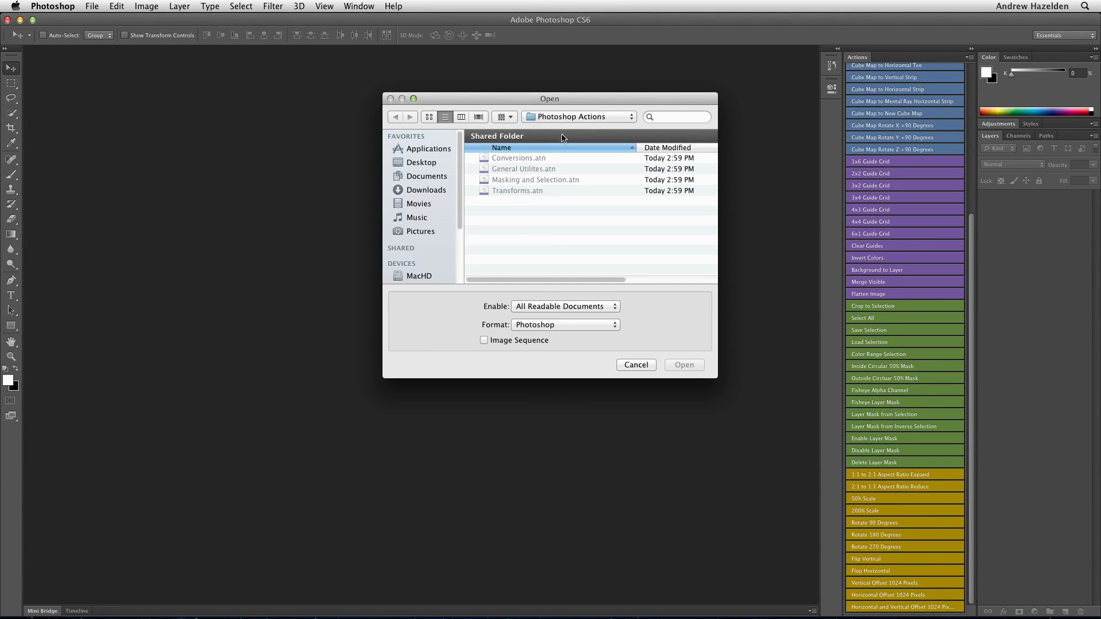
pyautogui.click(580, 116)
pyautogui.click(573, 123)
pyautogui.click(545, 191)
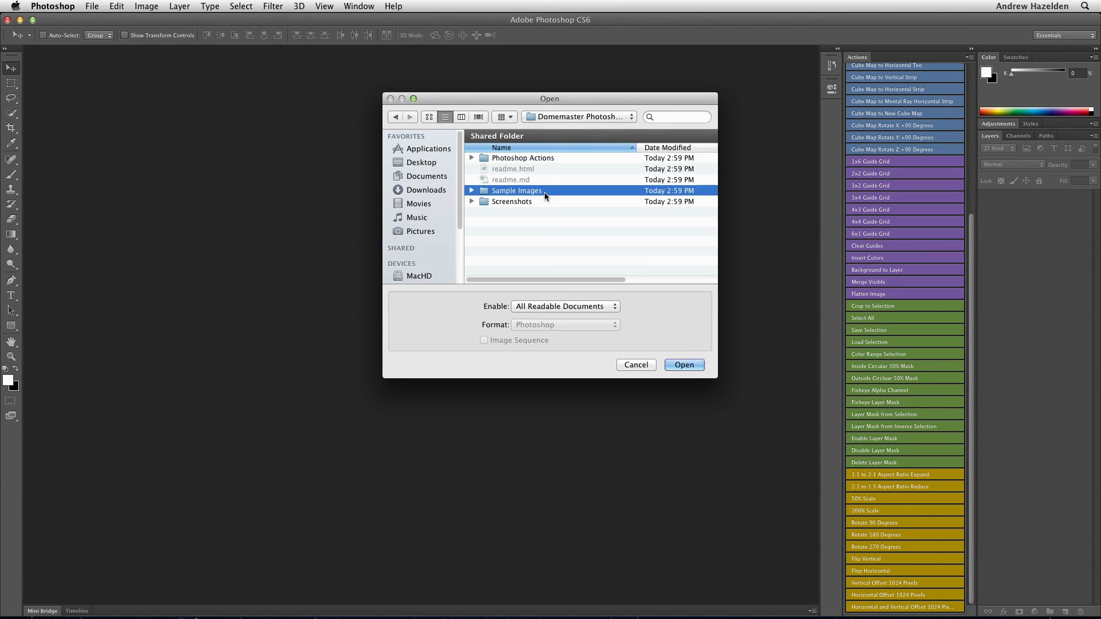
pyautogui.doubleClick(544, 191)
pyautogui.click(542, 180)
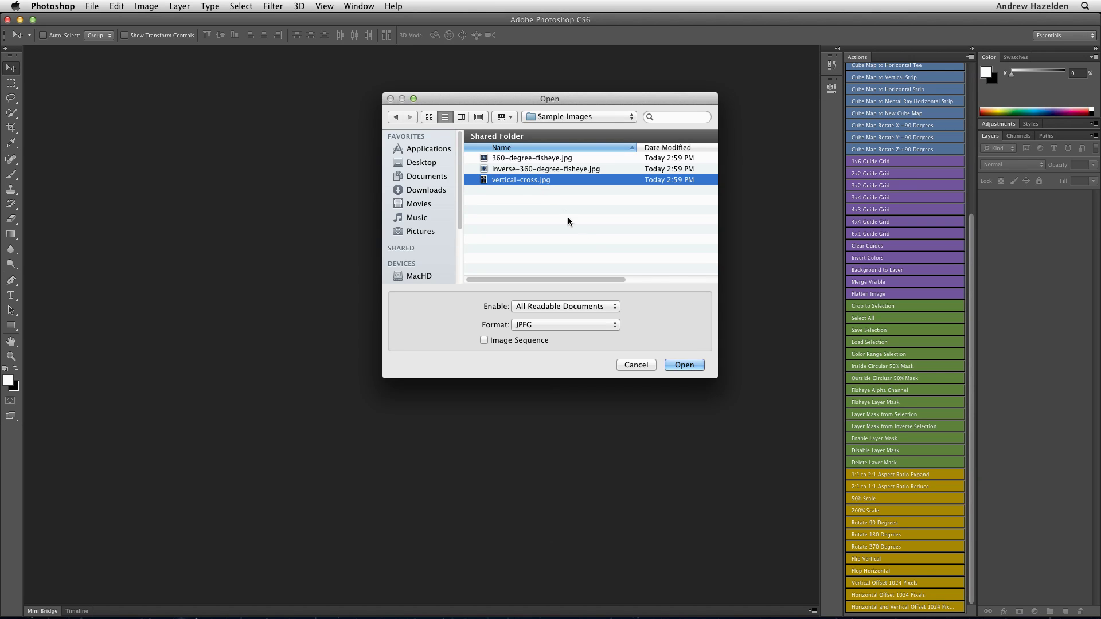
pyautogui.click(669, 364)
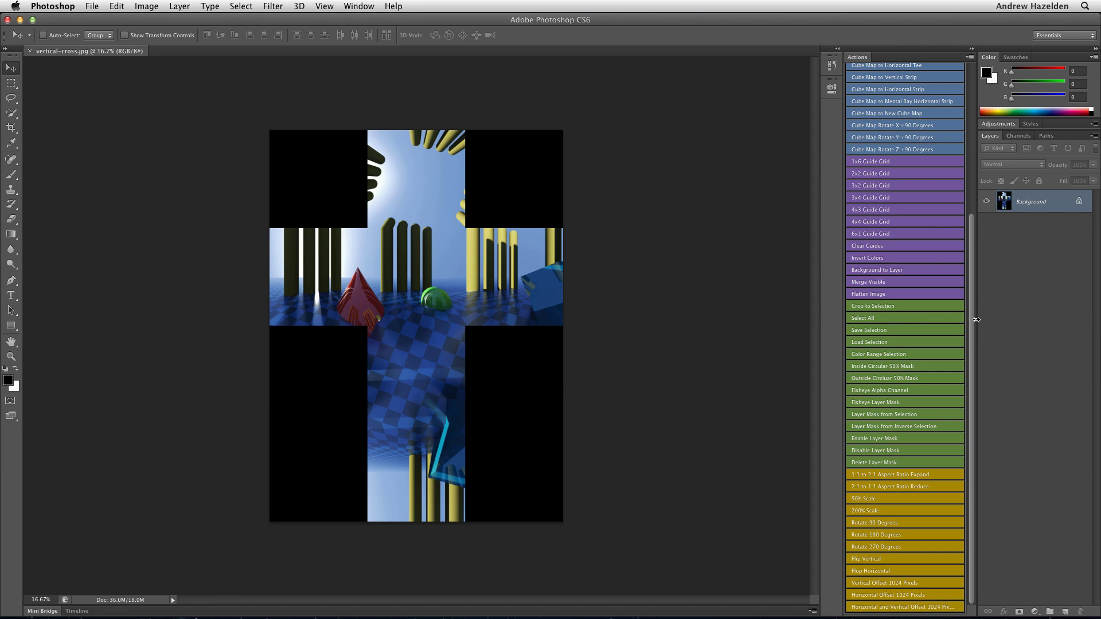
# Run the Vertical Cross to Cube Map action to build front, right, back, left, top and bottom layers.
pyautogui.scroll(1, 970, 321)
pyautogui.moveTo(970, 321); pyautogui.dragTo(973, 137)
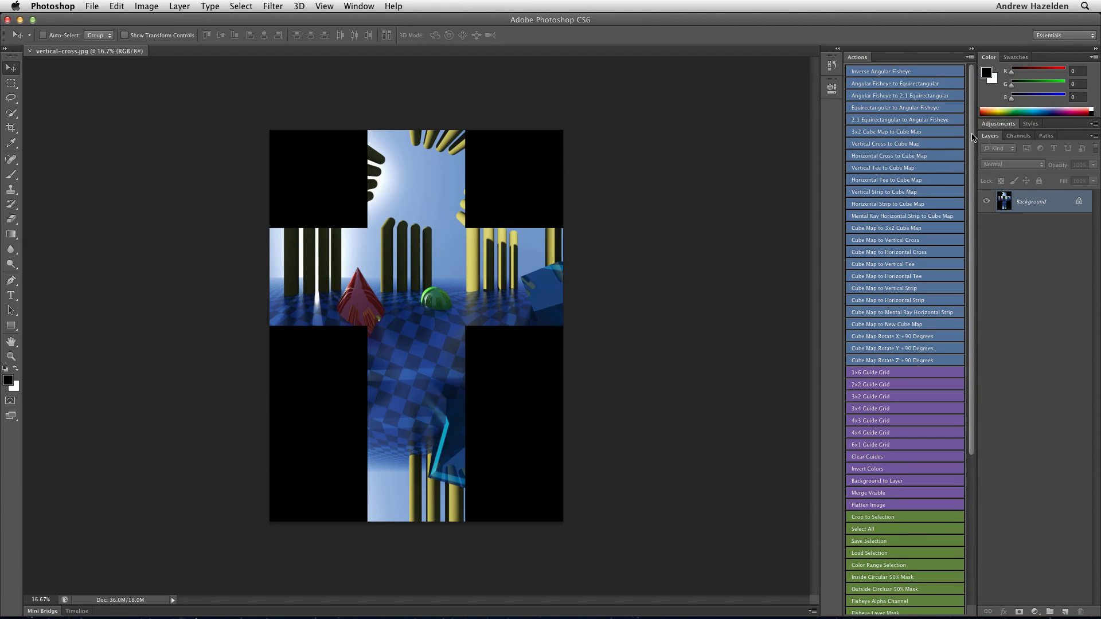
pyautogui.click(930, 147)
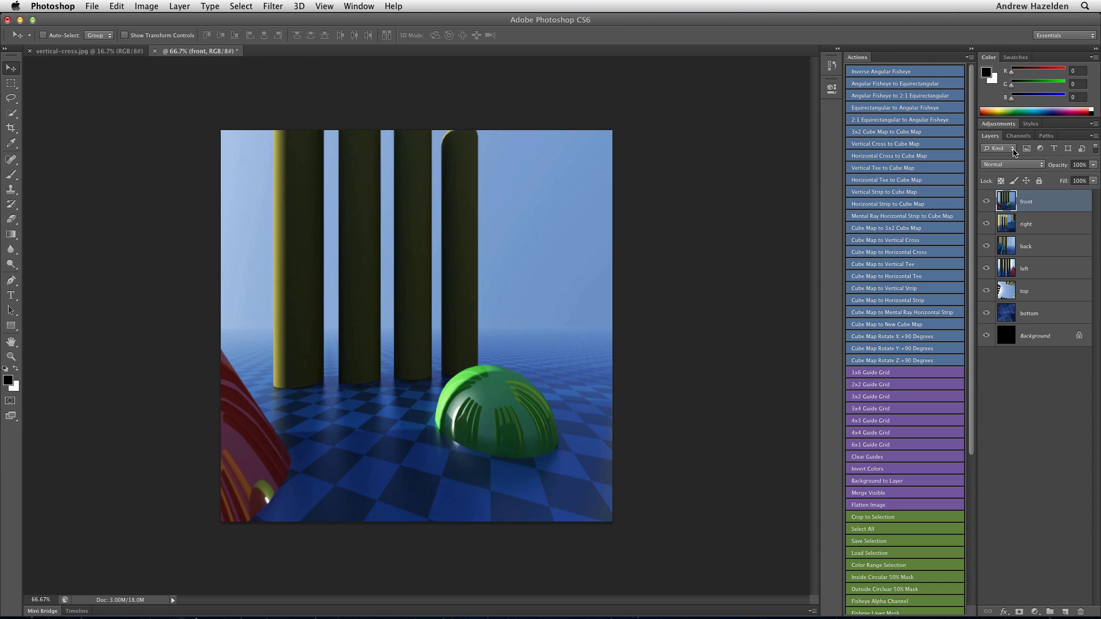
# Set the Layers panel to show Large Thumbnails.
pyautogui.click(1001, 125)
pyautogui.click(1001, 124)
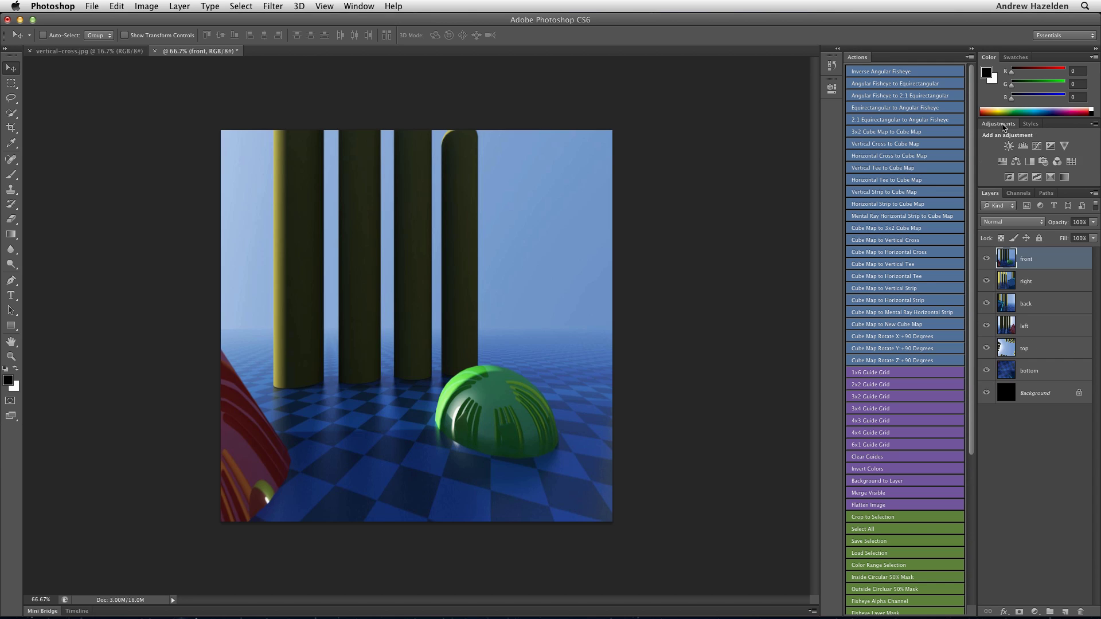
pyautogui.rightClick(1014, 410)
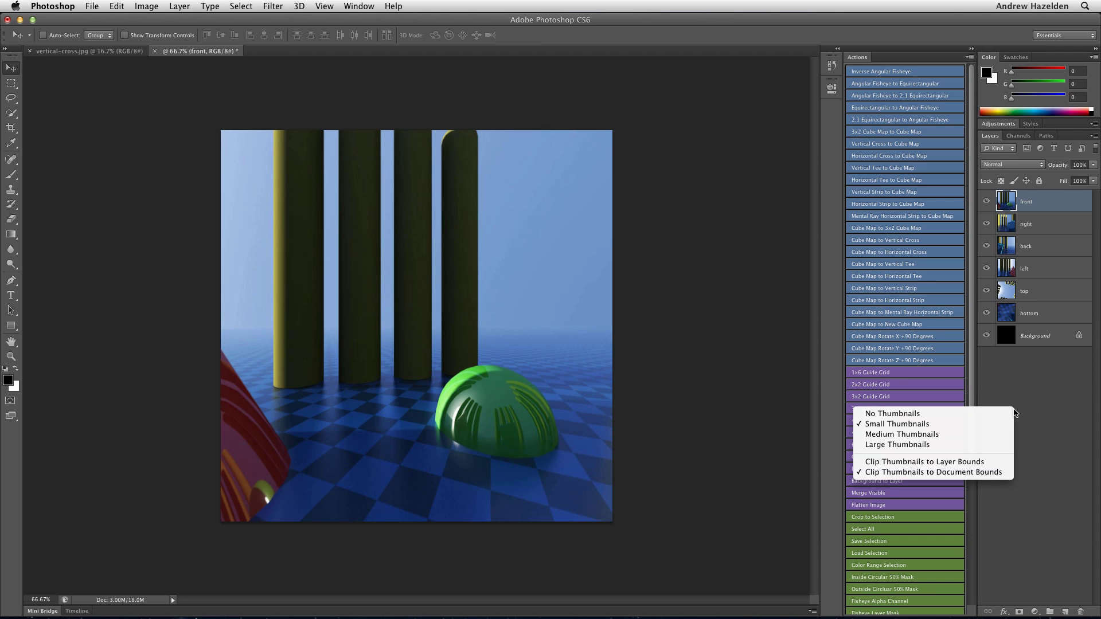
pyautogui.click(997, 447)
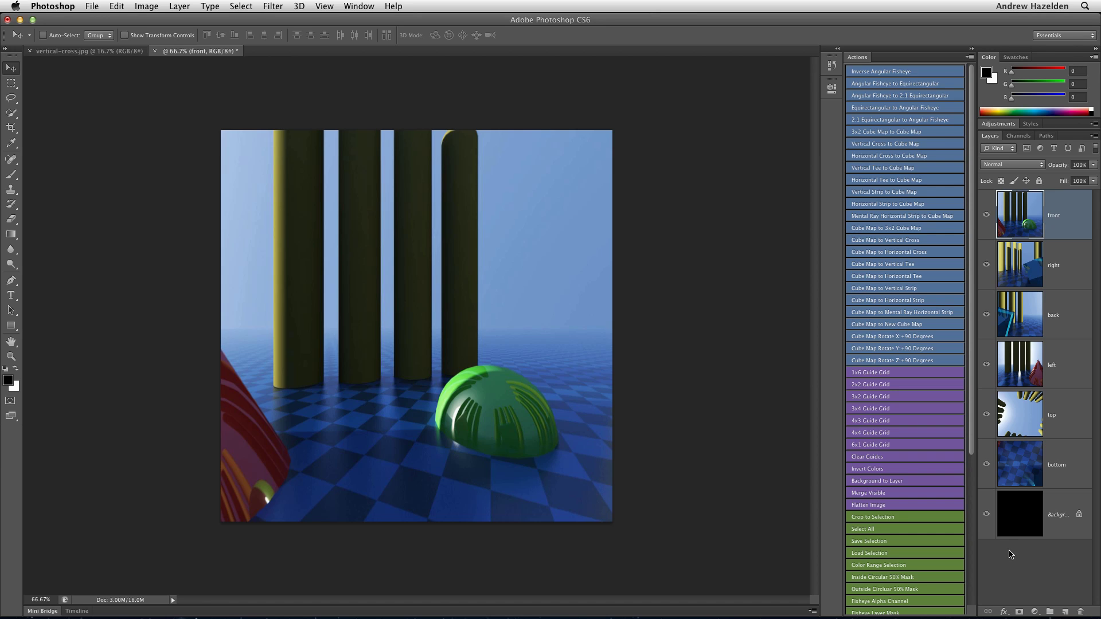
# Hide the face layers one by one, front through bottom, to inspect each cube face.
pyautogui.click(986, 218)
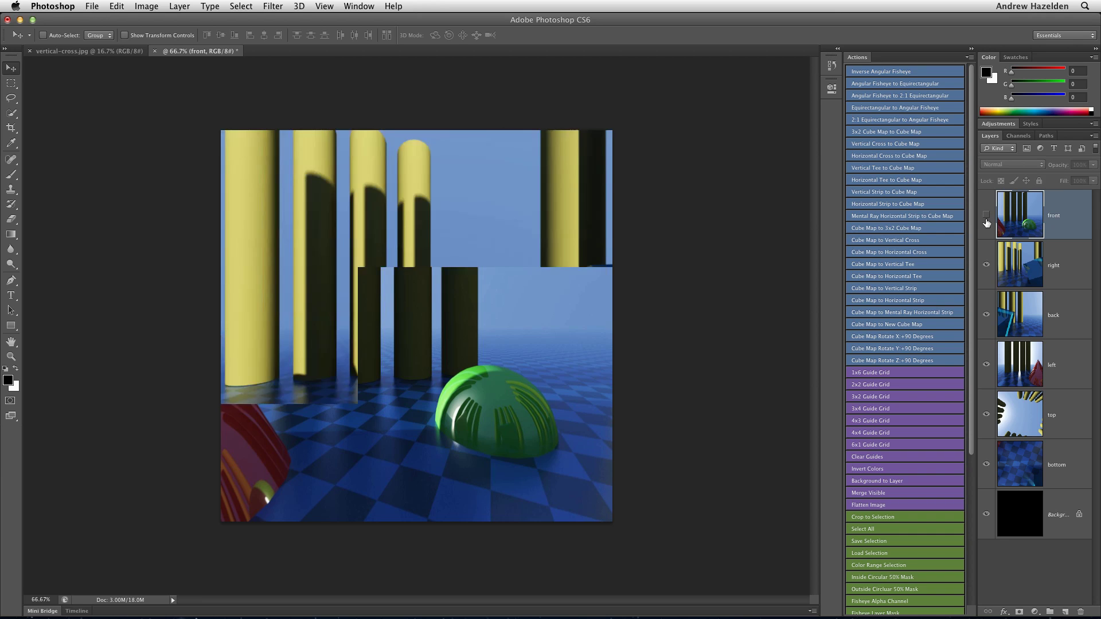
pyautogui.click(986, 265)
pyautogui.click(986, 314)
pyautogui.click(986, 366)
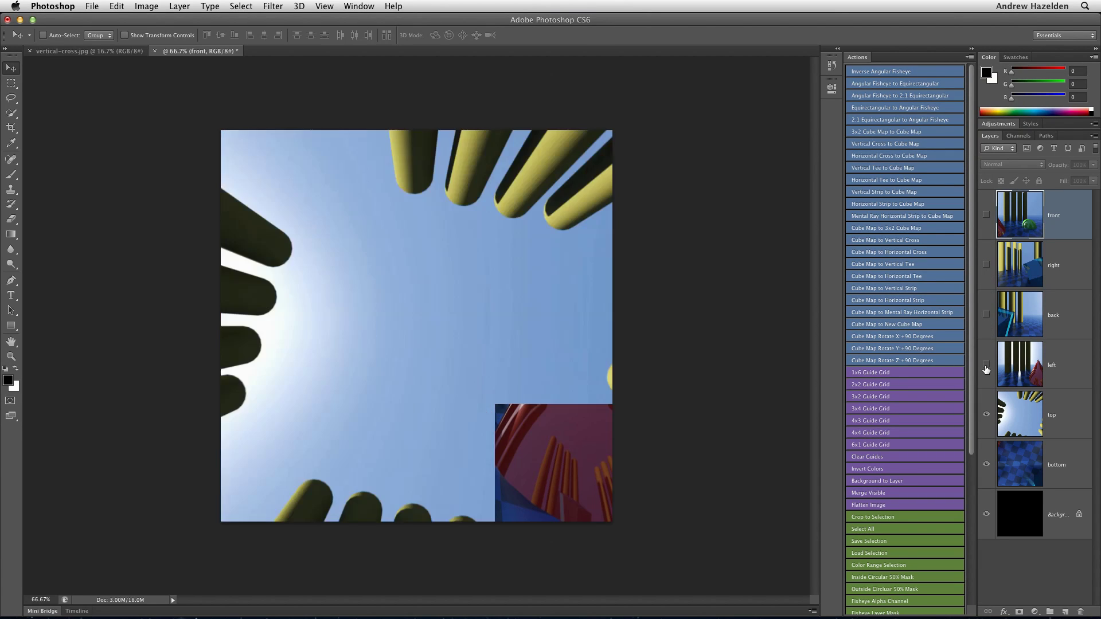
pyautogui.click(986, 414)
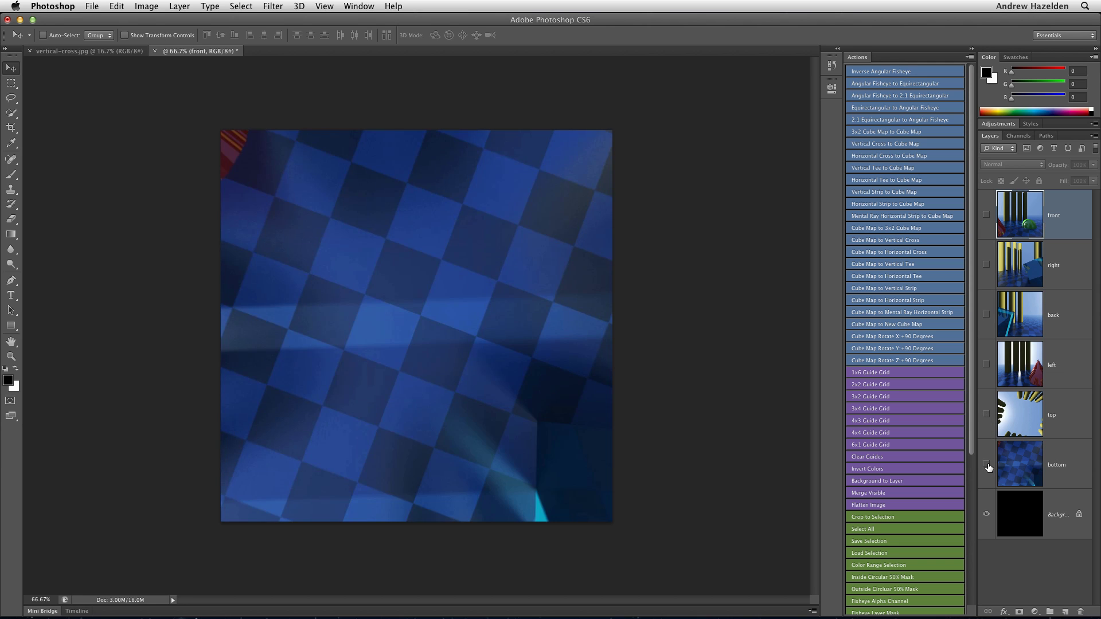
pyautogui.click(987, 466)
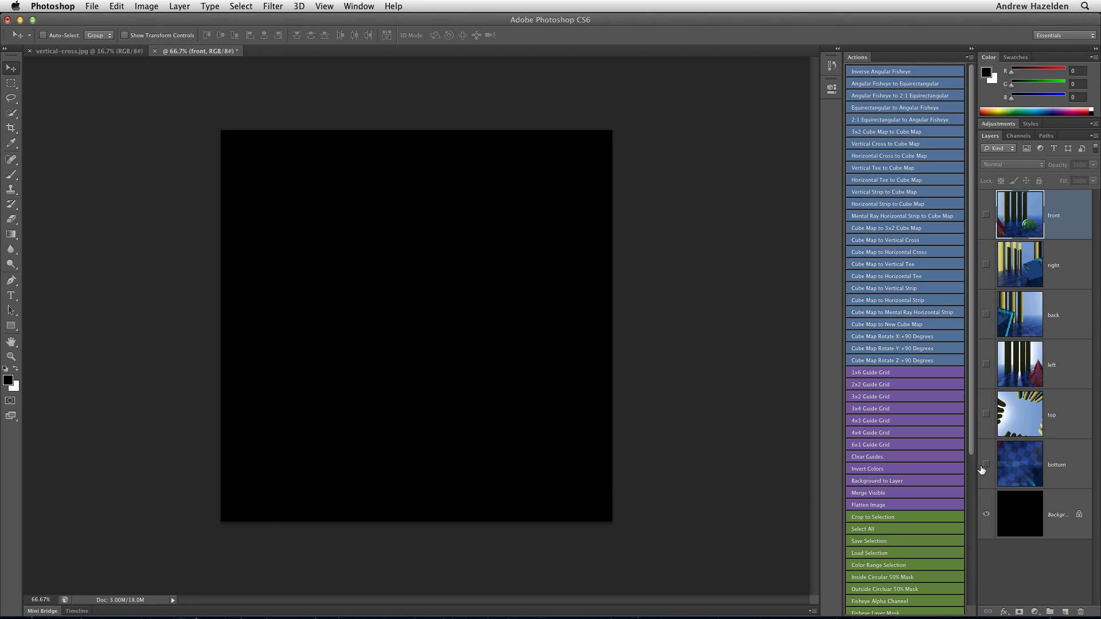
# Turn all six face layers back on, from bottom up to front.
pyautogui.click(986, 465)
pyautogui.click(986, 415)
pyautogui.click(987, 365)
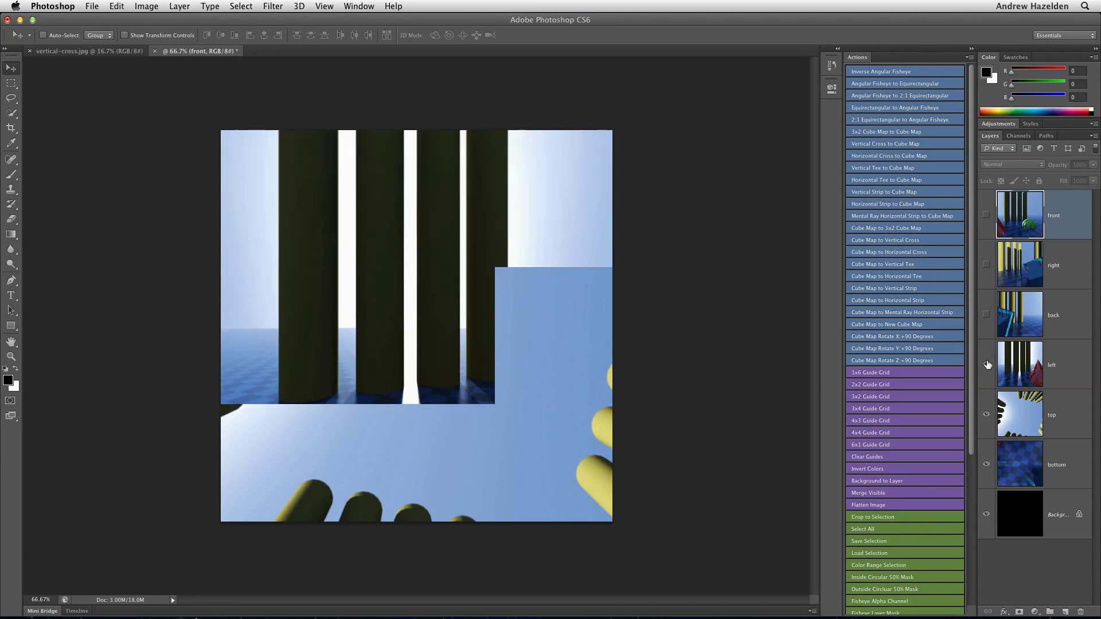
pyautogui.click(986, 315)
pyautogui.click(986, 265)
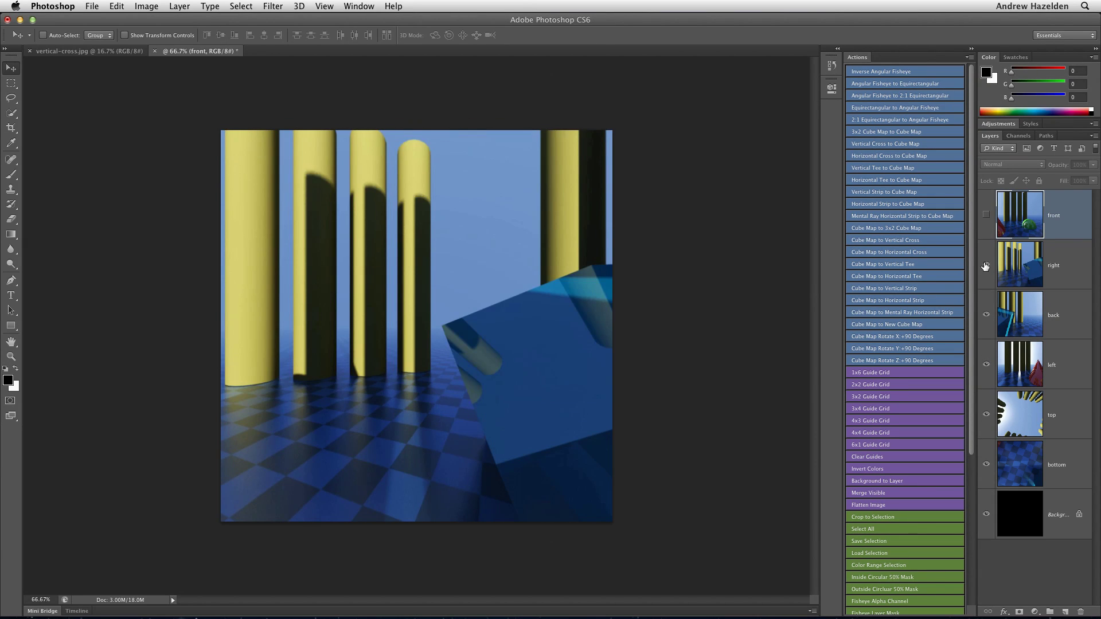
pyautogui.click(986, 215)
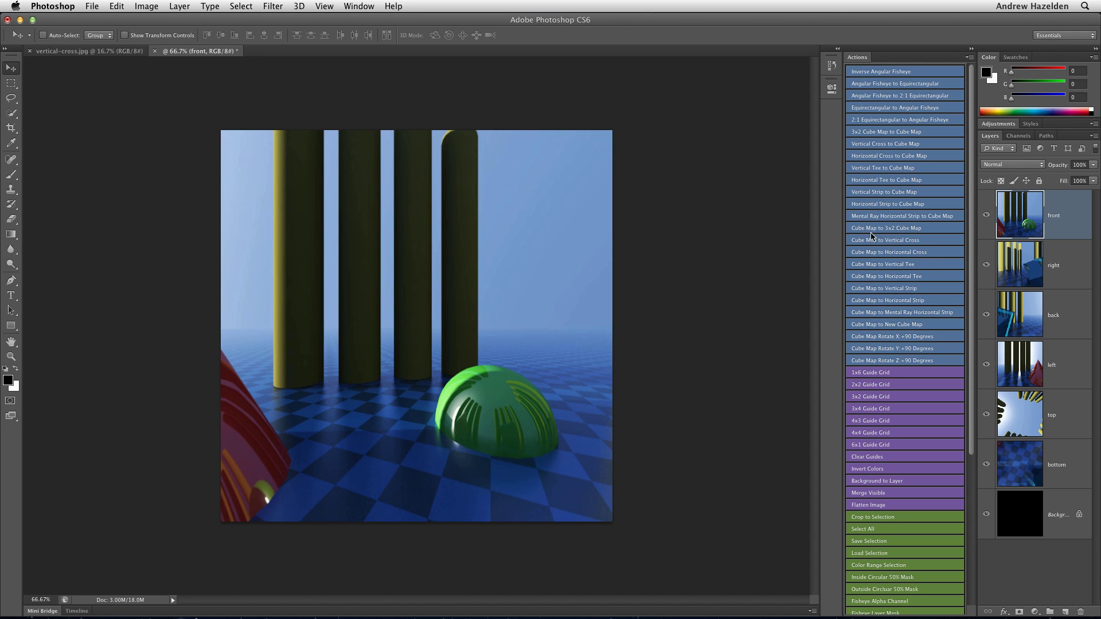
# Run the Cube Map to 3x2 Cube Map action to arrange the faces in a 3x2 grid.
pyautogui.click(930, 230)
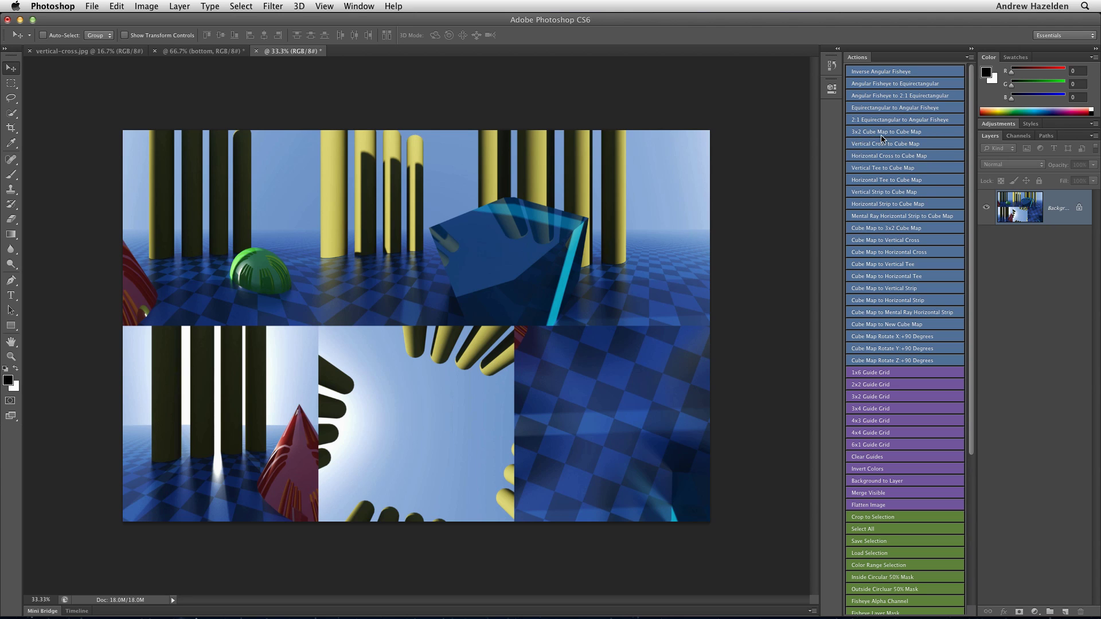
# Run the 3x2 Cube Map to Cube Map action to split the grid into six face layers.
pyautogui.click(931, 136)
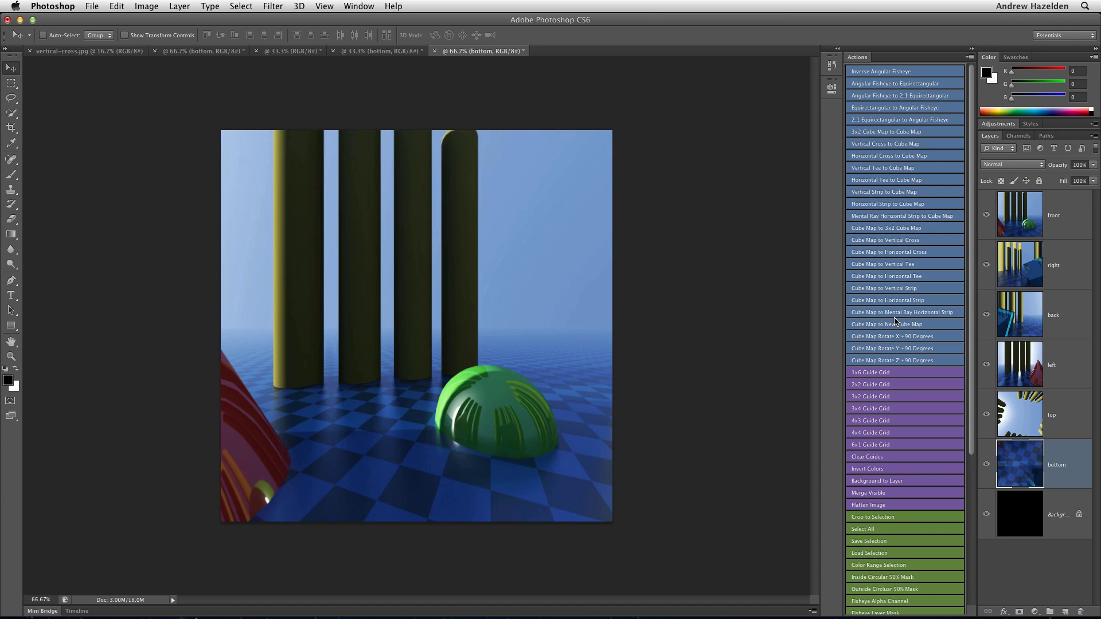
# Run the Cube Map to Mental Ray Horizontal Strip action on the layered cube map.
pyautogui.click(956, 315)
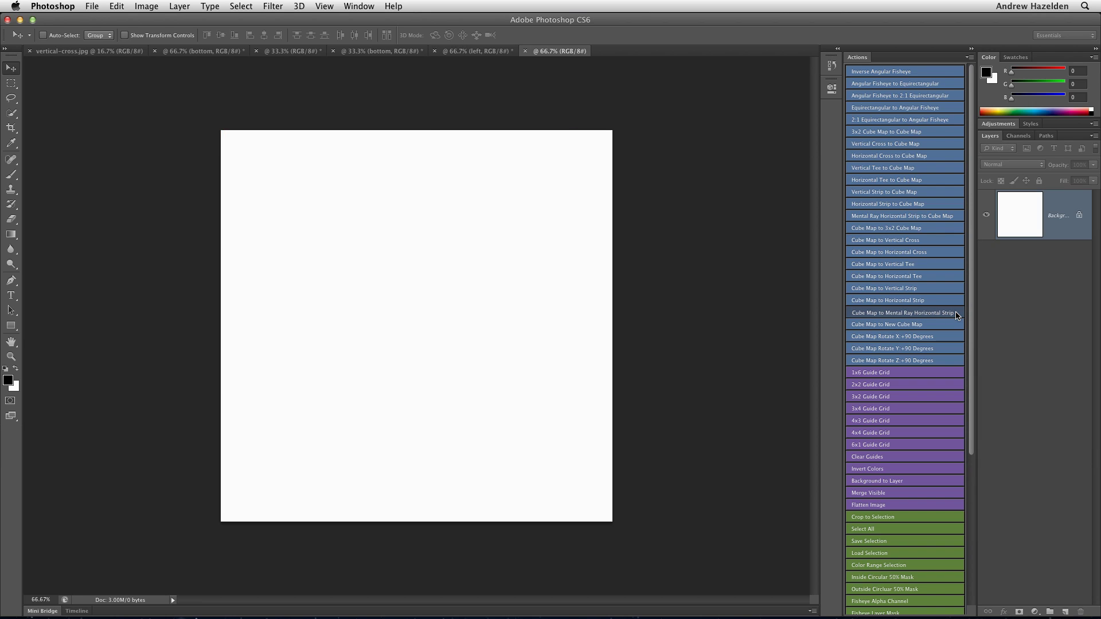